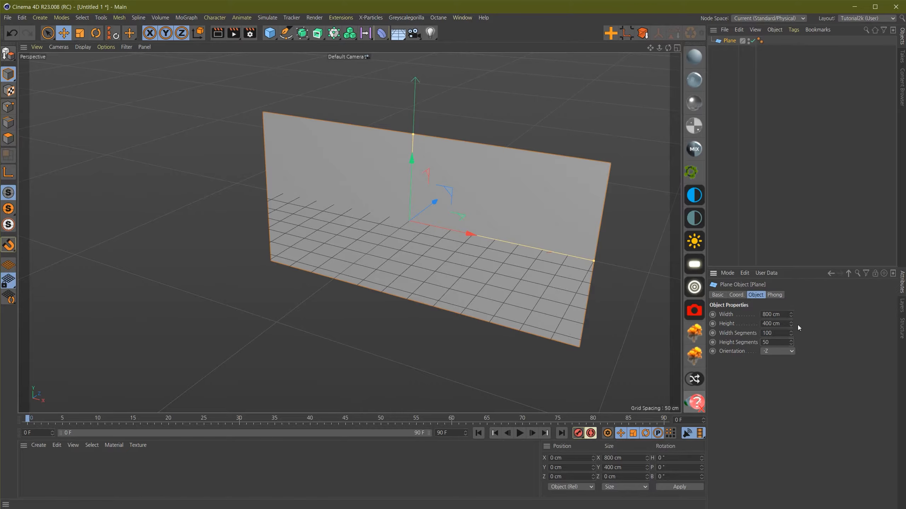
Show the plane with shading and mesh lines, and convert it into an editable polygon object in point mode
{"action": "key", "text": "n"}
{"action": "key", "text": "b"}
{"action": "left_click_drag", "start_coordinate": [591, 232], "coordinate": [540, 211], "text": "alt"}
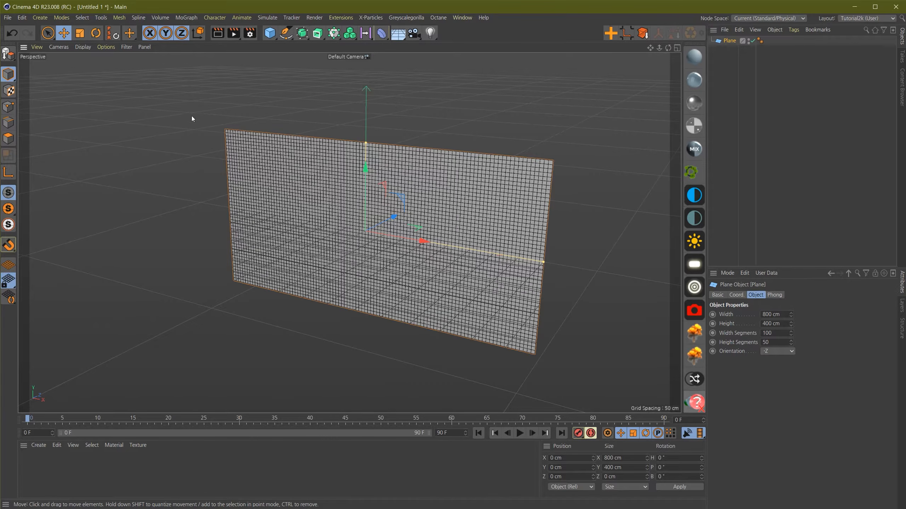
{"action": "left_click", "coordinate": [7, 59]}
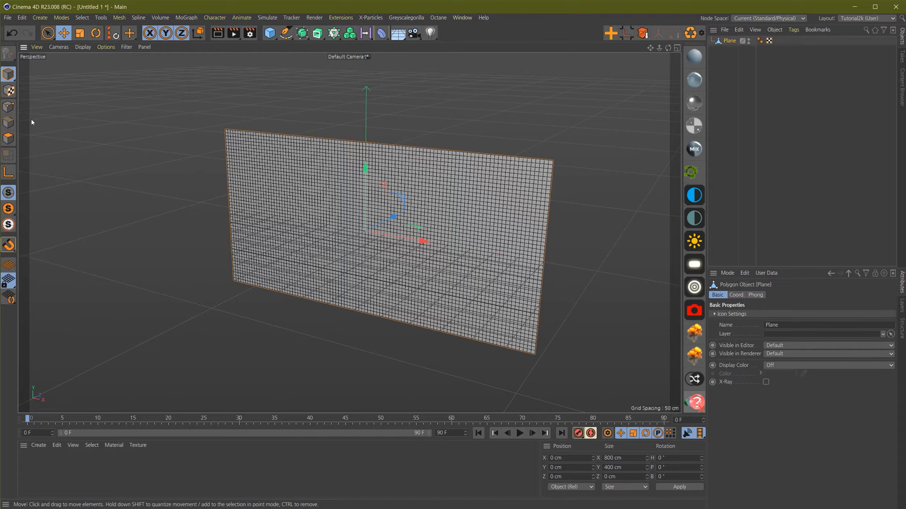
{"action": "left_click", "coordinate": [8, 107]}
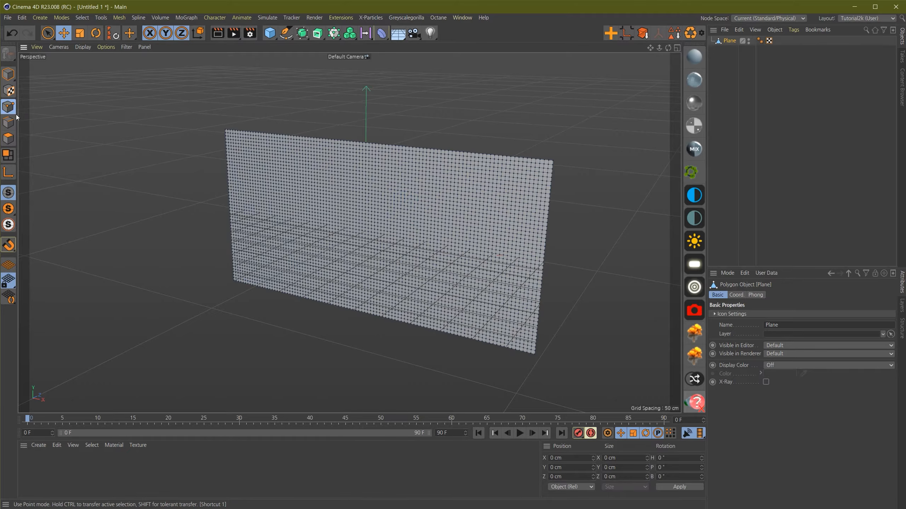
{"action": "left_click", "coordinate": [46, 34]}
{"action": "scroll", "coordinate": [287, 157], "scroll_direction": "down", "scroll_amount": 2}
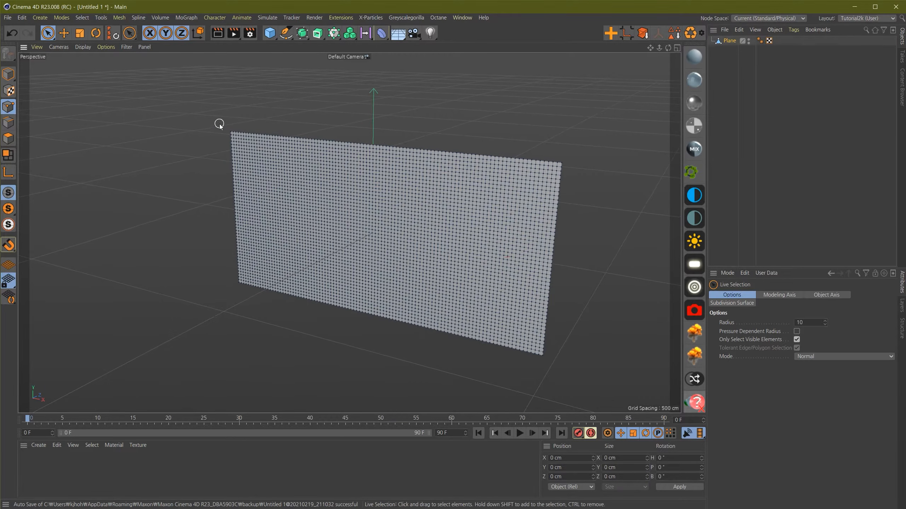
{"action": "left_click_drag", "start_coordinate": [229, 132], "coordinate": [242, 294]}
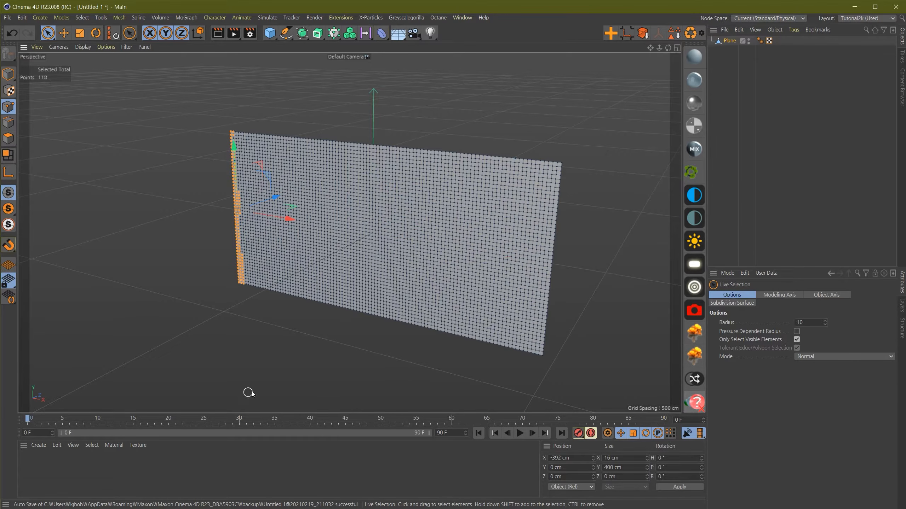
{"action": "key", "text": "ctrl+z"}
Select only the outermost column of points along the plane's left edge from the front view using Rectangle Selection
{"action": "key", "text": "F4"}
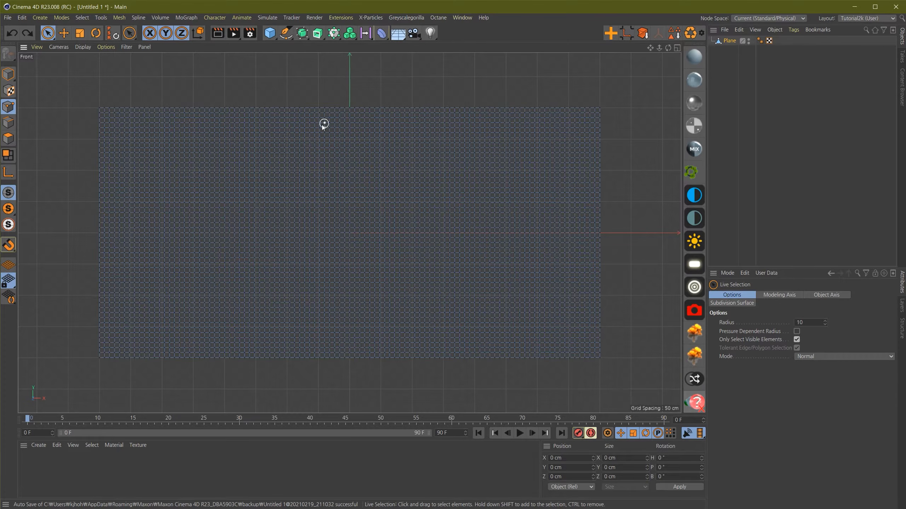
{"action": "left_click", "coordinate": [48, 33]}
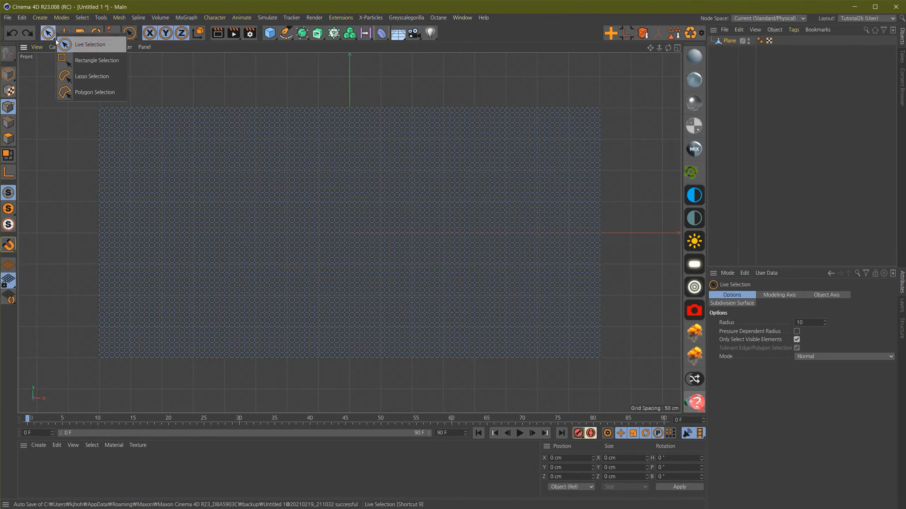
{"action": "left_click", "coordinate": [80, 60]}
{"action": "left_click_drag", "start_coordinate": [79, 89], "coordinate": [99, 408]}
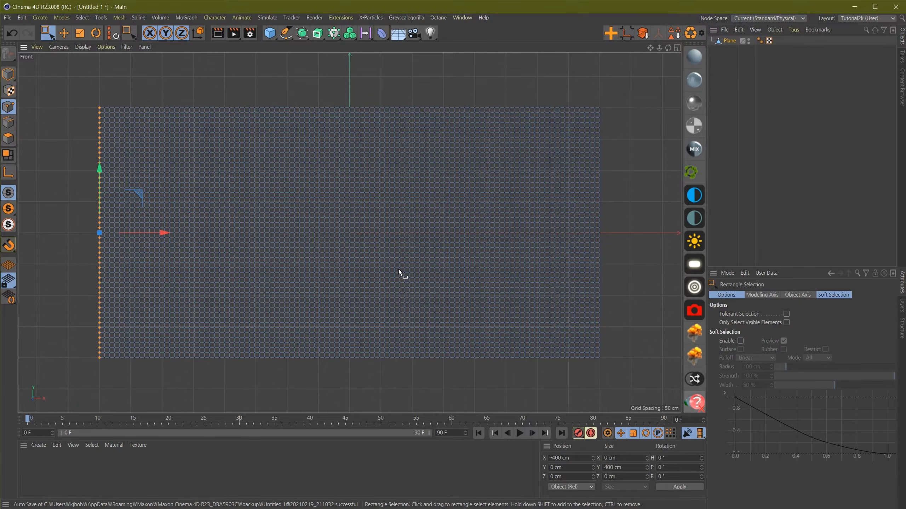
{"action": "left_click", "coordinate": [50, 33]}
{"action": "left_click", "coordinate": [75, 59]}
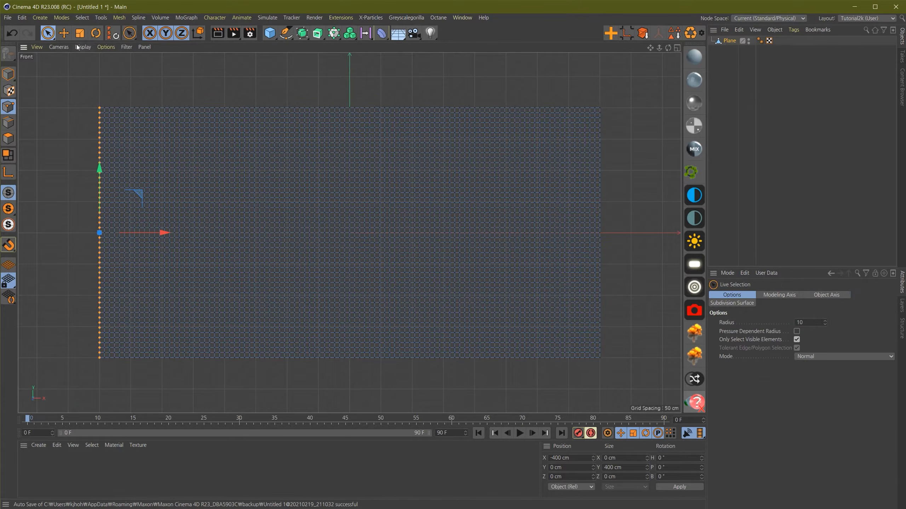
{"action": "key", "text": "F1"}
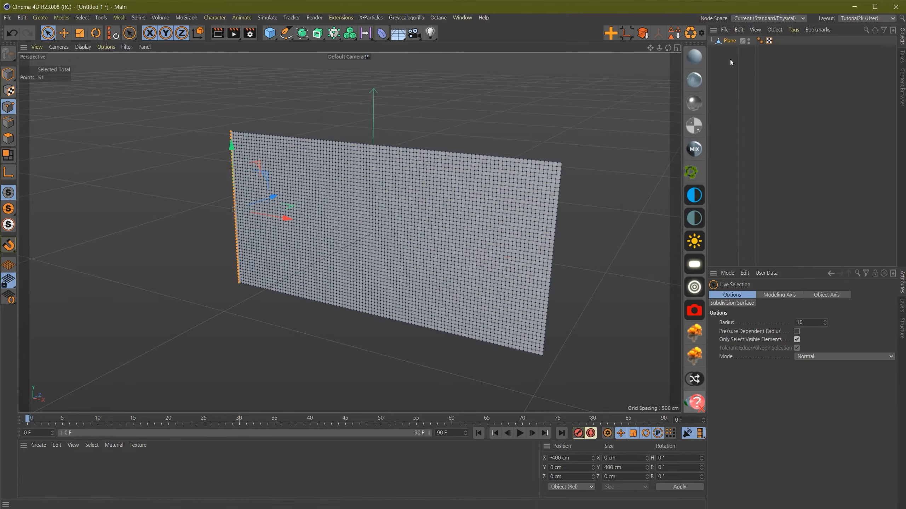
Add a Cloth simulation tag to the plane
{"action": "right_click", "coordinate": [730, 43]}
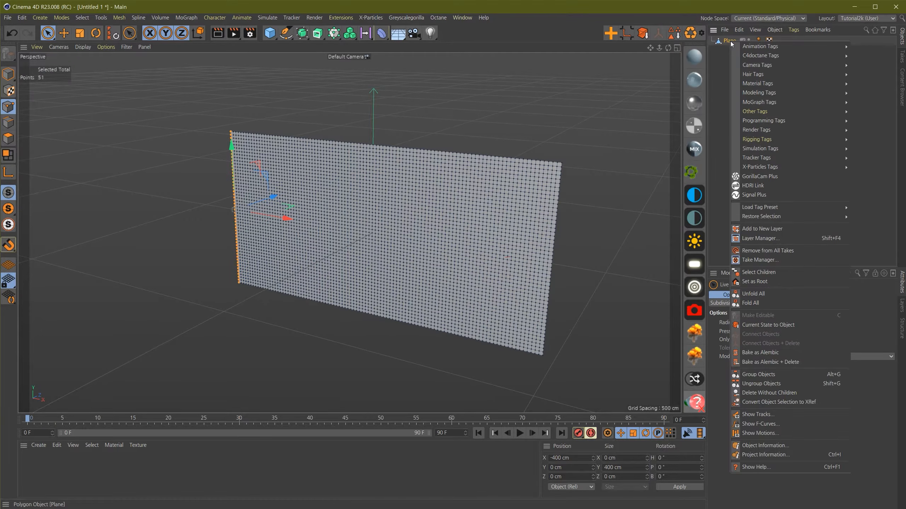
{"action": "mouse_move", "coordinate": [807, 149]}
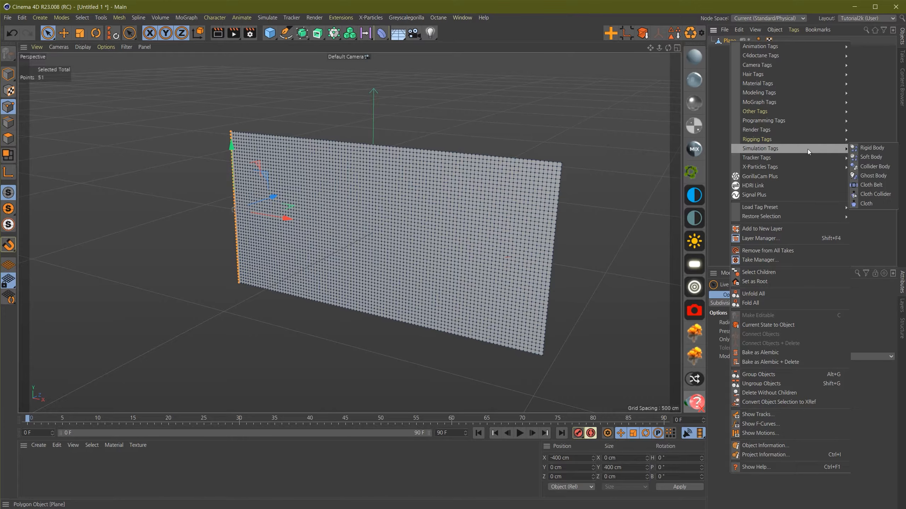
{"action": "left_click", "coordinate": [868, 204]}
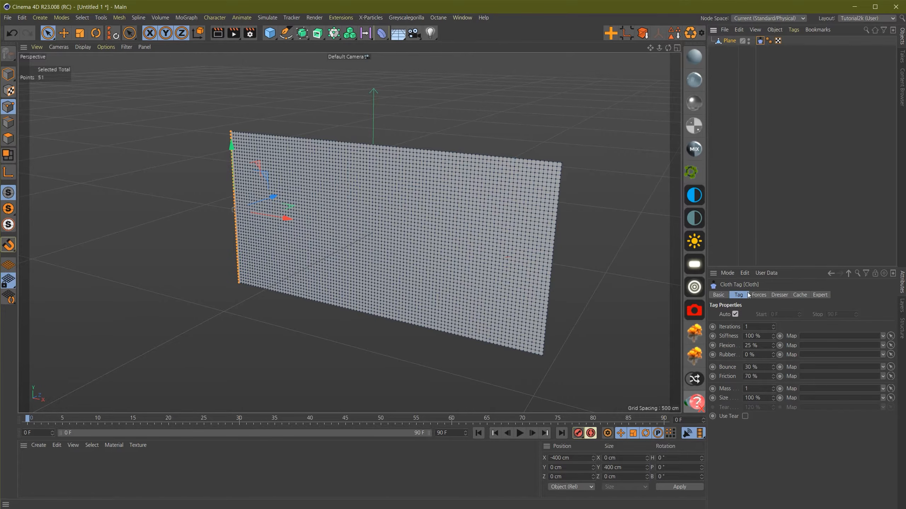
{"action": "left_click", "coordinate": [754, 328]}
Inspect the Cloth tag's force settings, play the simulation to check the plane's motion, and return to the first frame
{"action": "left_click", "coordinate": [759, 295]}
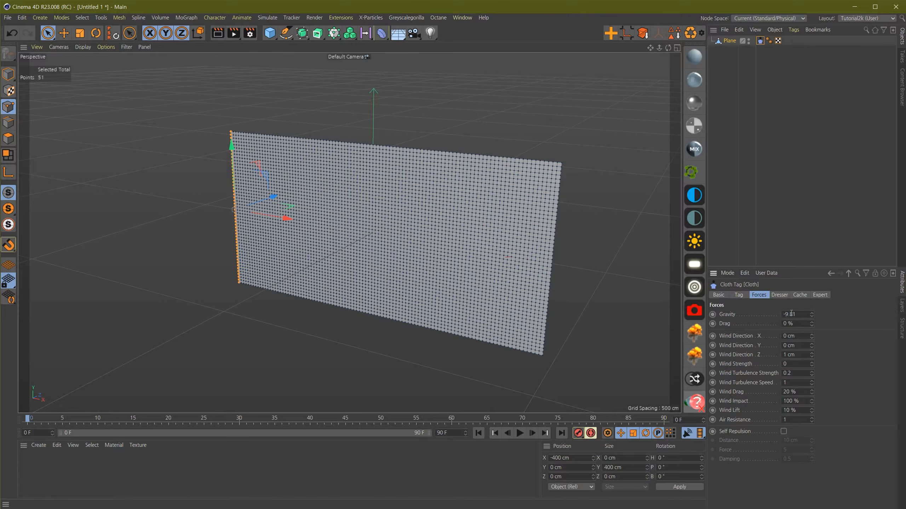
{"action": "left_click", "coordinate": [522, 433]}
{"action": "left_click", "coordinate": [519, 433]}
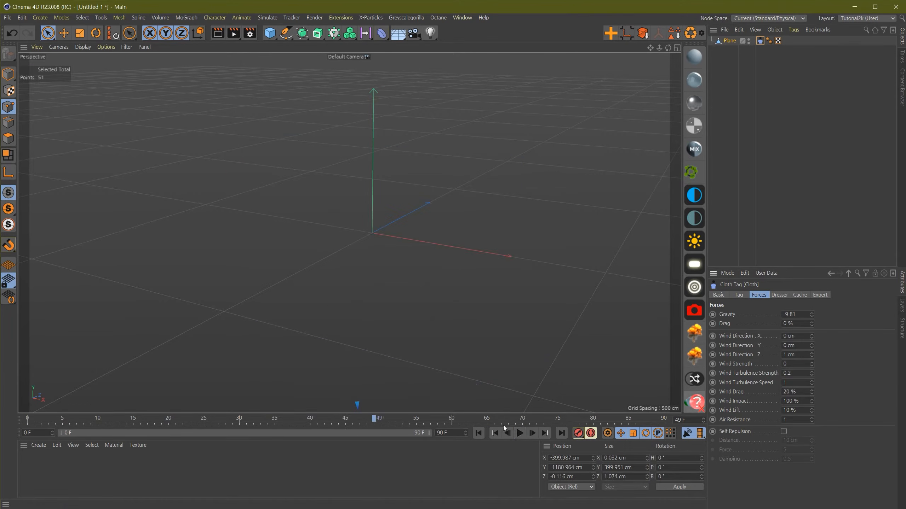
{"action": "left_click", "coordinate": [479, 433]}
Try a cloth gravity of 0, undo the change, and replay the simulation
{"action": "double_click", "coordinate": [789, 314]}
{"action": "type", "text": "0"}
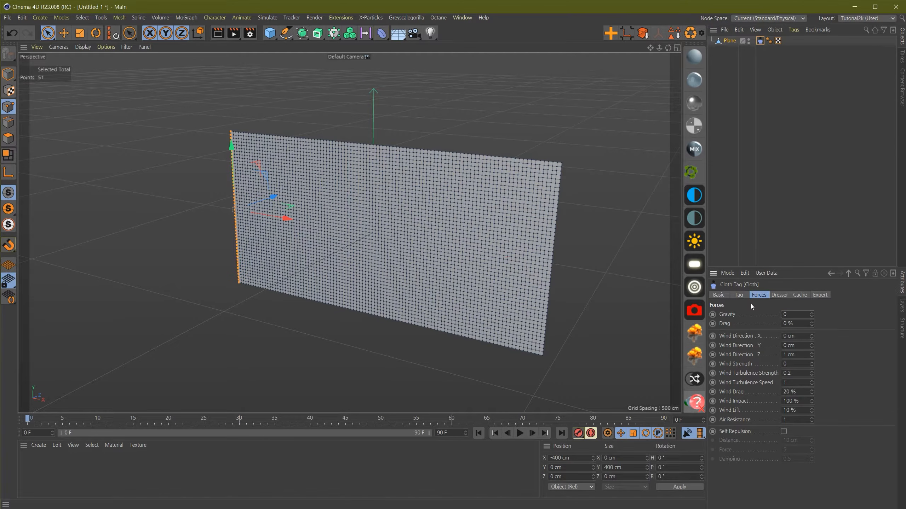
{"action": "key", "text": "ctrl+z"}
{"action": "left_click", "coordinate": [519, 434]}
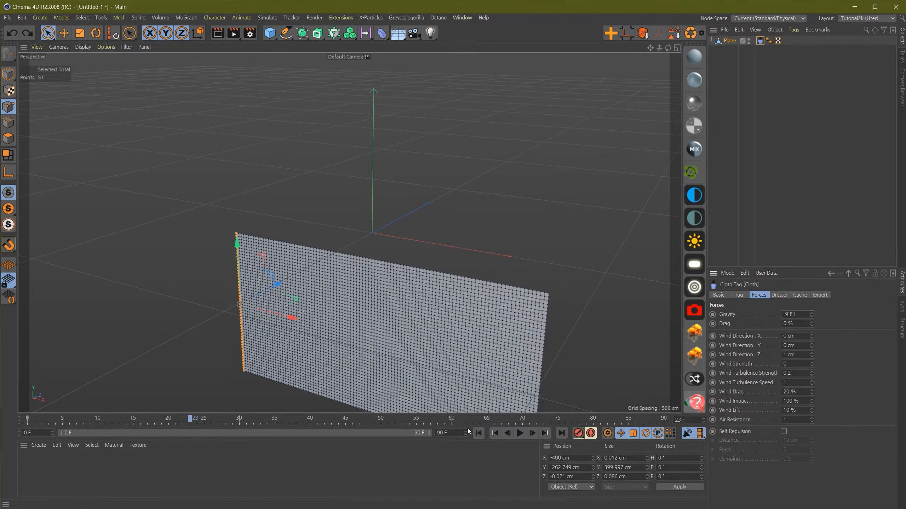
{"action": "left_click", "coordinate": [478, 433]}
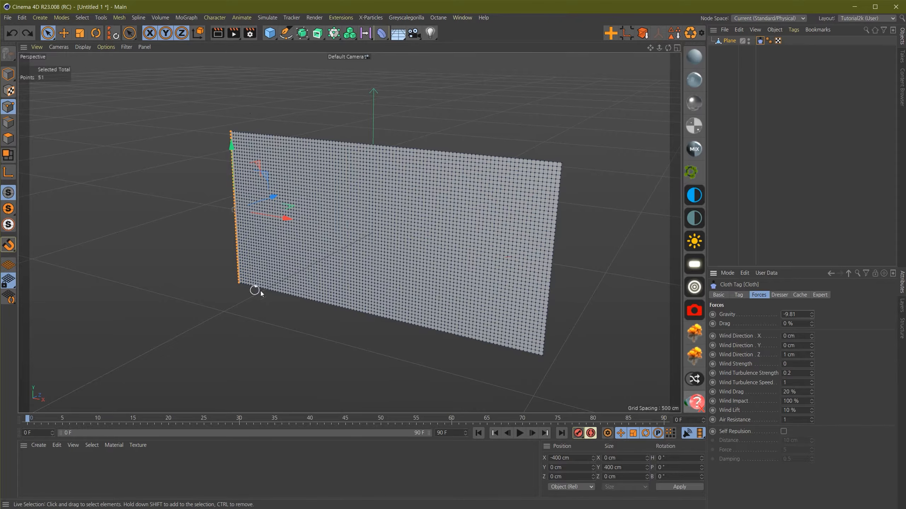
Set the selected left-edge points as the cloth's fix points
{"action": "left_click", "coordinate": [779, 295]}
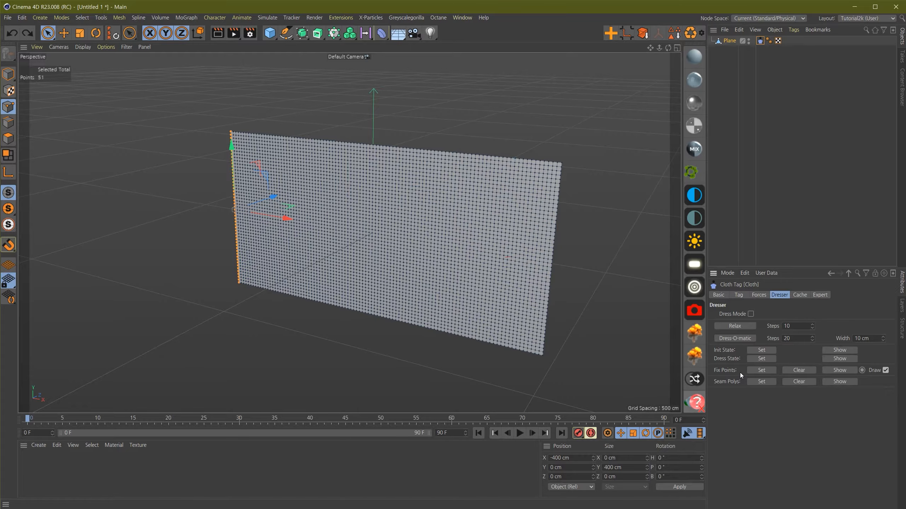
{"action": "left_click", "coordinate": [766, 371]}
{"action": "left_click", "coordinate": [728, 41]}
Play the simulation of the pinned cloth, showing it shaded without mesh lines and with nothing selected
{"action": "left_click_drag", "start_coordinate": [433, 209], "coordinate": [506, 199], "text": "alt"}
{"action": "middle_click_drag", "start_coordinate": [259, 203], "coordinate": [444, 176], "text": "alt"}
{"action": "right_click_drag", "start_coordinate": [344, 126], "coordinate": [424, 122], "text": "alt"}
{"action": "left_click_drag", "start_coordinate": [346, 284], "coordinate": [576, 235], "text": "alt"}
{"action": "left_click", "coordinate": [520, 432]}
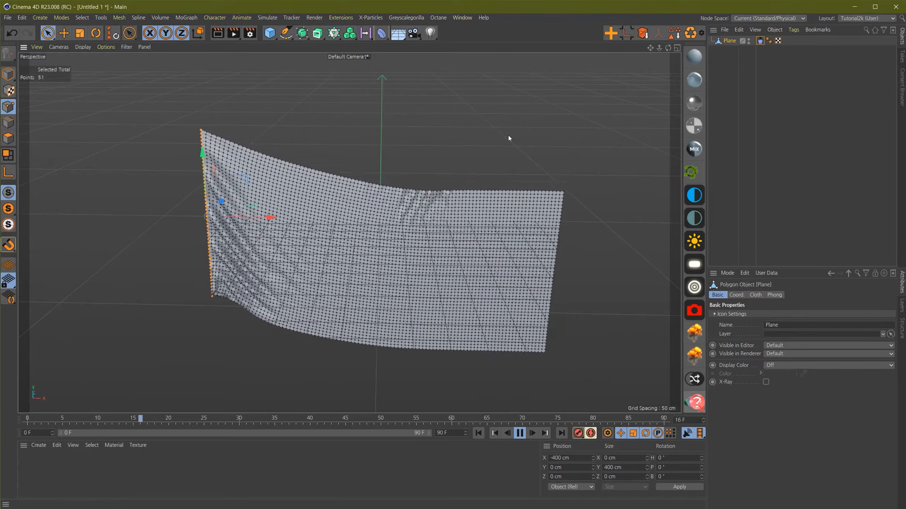
{"action": "key", "text": "n"}
{"action": "key", "text": "a"}
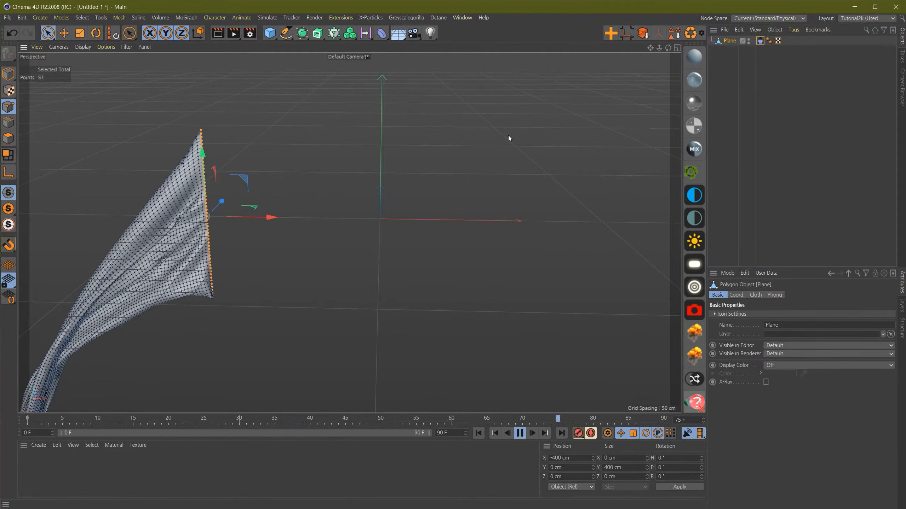
{"action": "left_click", "coordinate": [645, 226]}
{"action": "left_click", "coordinate": [839, 105]}
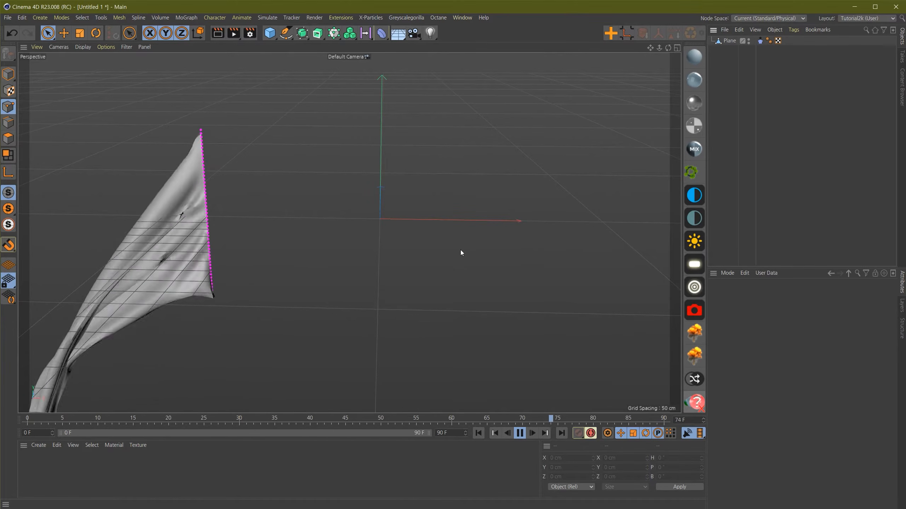
Set the Cloth tag's gravity to 0 and its drag to 5%
{"action": "left_click", "coordinate": [760, 41]}
{"action": "left_click", "coordinate": [760, 296]}
{"action": "left_click_drag", "start_coordinate": [799, 314], "coordinate": [685, 292]}
{"action": "type", "text": "0"}
{"action": "key", "text": "Return"}
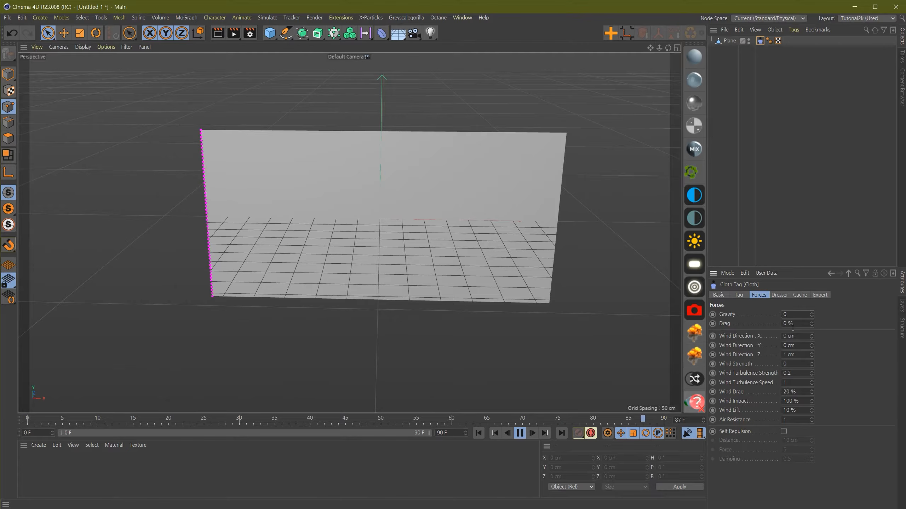
{"action": "left_click_drag", "start_coordinate": [807, 323], "coordinate": [760, 317]}
{"action": "type", "text": "5"}
{"action": "key", "text": "Return"}
Set the cloth's wind direction to X 1 cm and Z 0 cm, with a wind strength of 5
{"action": "left_click", "coordinate": [799, 336]}
{"action": "type", "text": "1"}
{"action": "key", "text": "Tab"}
{"action": "key", "text": "Tab"}
{"action": "type", "text": "0"}
{"action": "key", "text": "Return"}
{"action": "left_click", "coordinate": [798, 363]}
{"action": "type", "text": "5"}
{"action": "key", "text": "Return"}
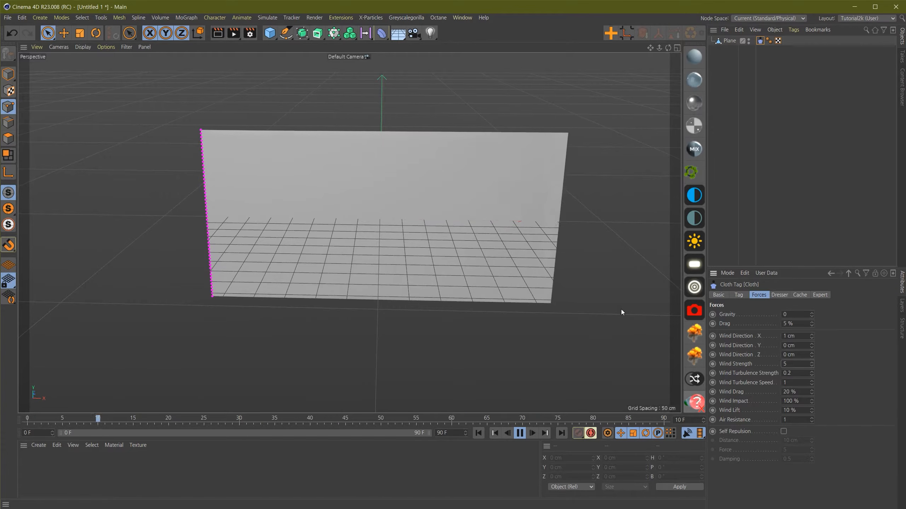
Hide the world grid in the perspective view
{"action": "left_click_drag", "start_coordinate": [534, 223], "coordinate": [511, 193], "text": "alt"}
{"action": "right_click_drag", "start_coordinate": [511, 194], "coordinate": [565, 204], "text": "alt"}
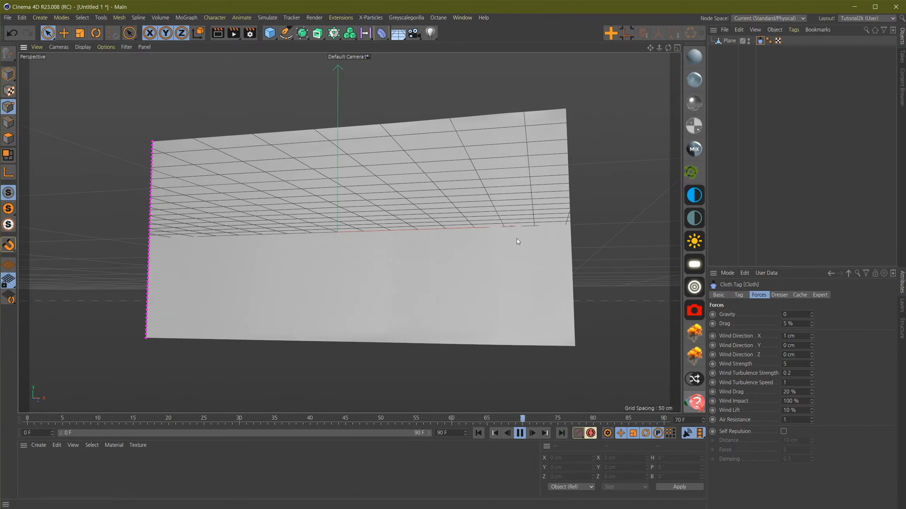
{"action": "left_click_drag", "start_coordinate": [516, 239], "coordinate": [511, 266], "text": "alt"}
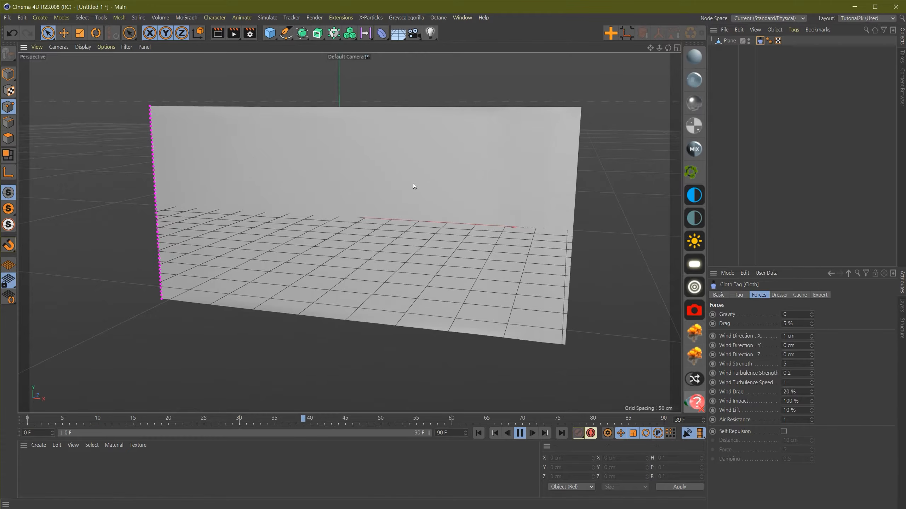
{"action": "middle_click_drag", "start_coordinate": [409, 181], "coordinate": [388, 171], "text": "alt"}
{"action": "left_click", "coordinate": [127, 47]}
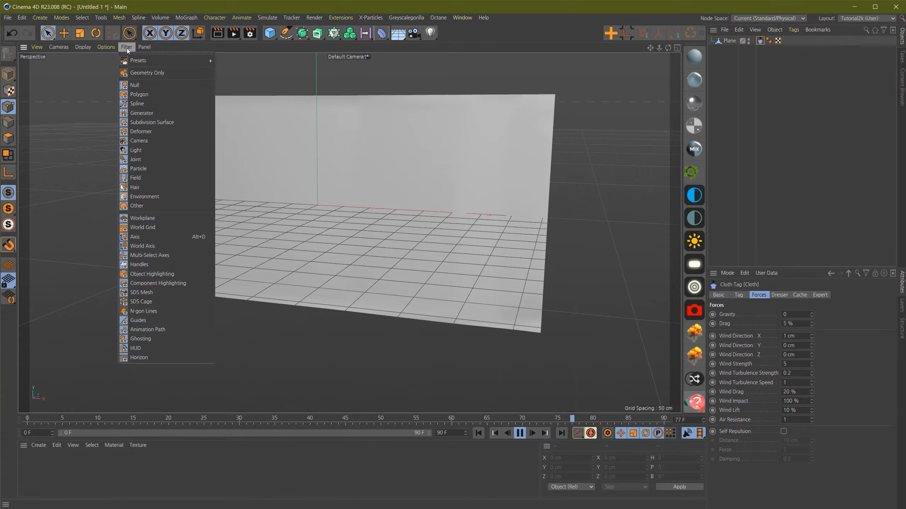
{"action": "left_click", "coordinate": [140, 231]}
{"action": "left_click_drag", "start_coordinate": [513, 181], "coordinate": [471, 238], "text": "alt"}
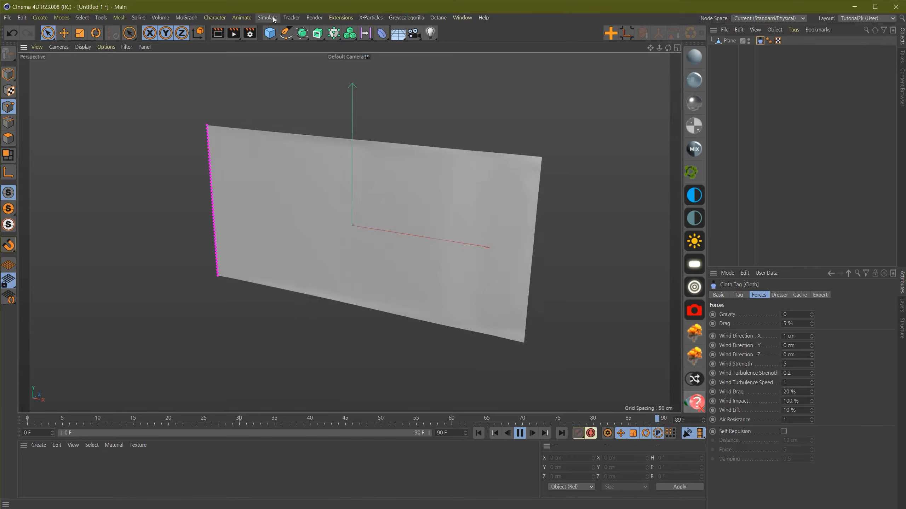
Add a Turbulence force to the scene and check its effect on the cloth
{"action": "left_click", "coordinate": [268, 17]}
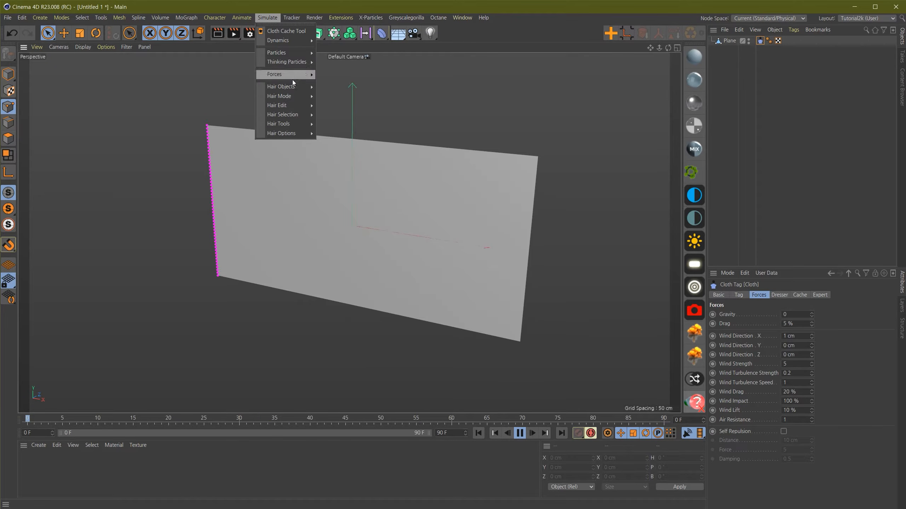
{"action": "mouse_move", "coordinate": [293, 74]}
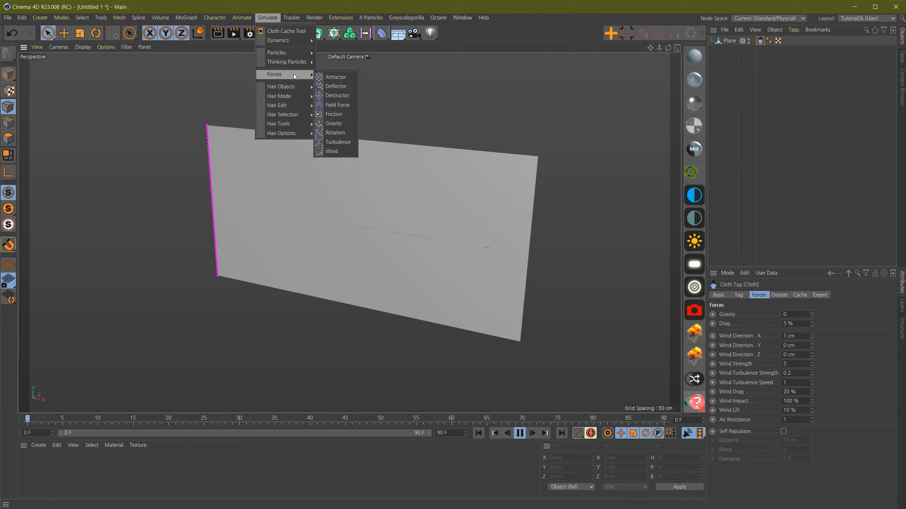
{"action": "left_click", "coordinate": [337, 142]}
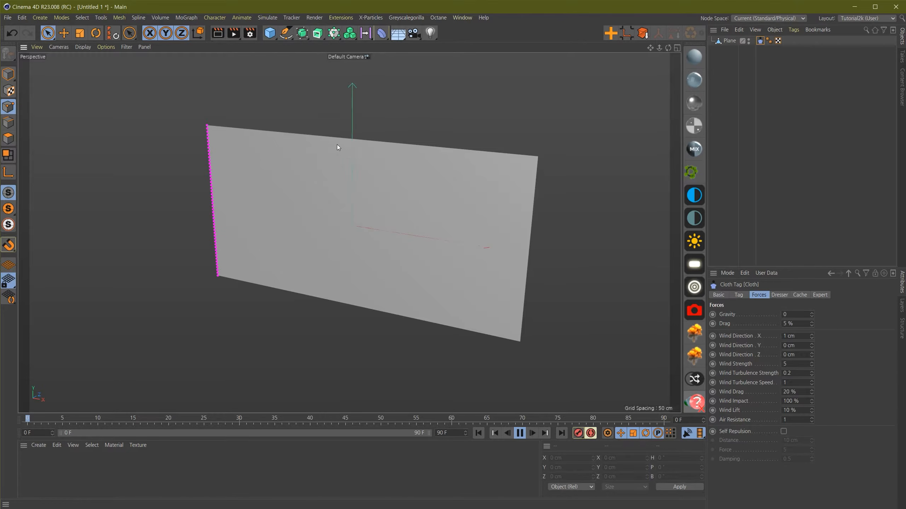
{"action": "left_click_drag", "start_coordinate": [419, 143], "coordinate": [327, 161], "text": "alt"}
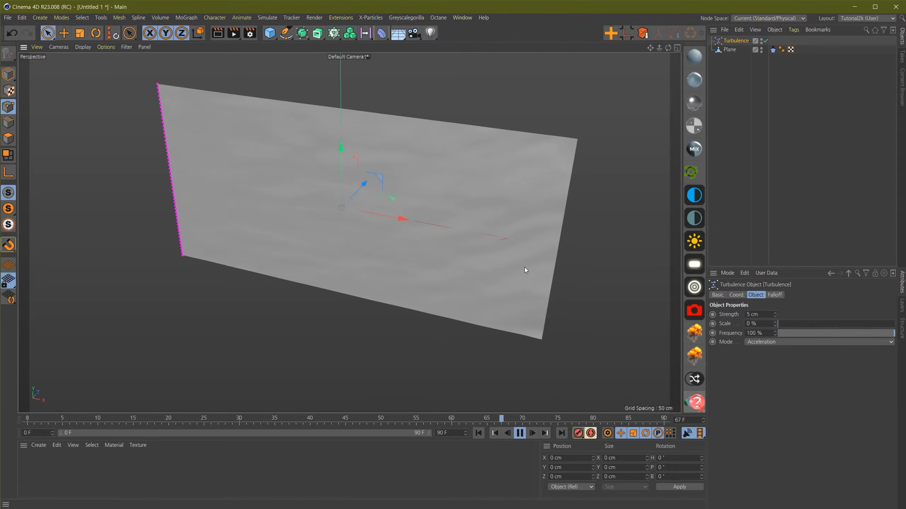
{"action": "left_click_drag", "start_coordinate": [597, 217], "coordinate": [596, 182], "text": "alt"}
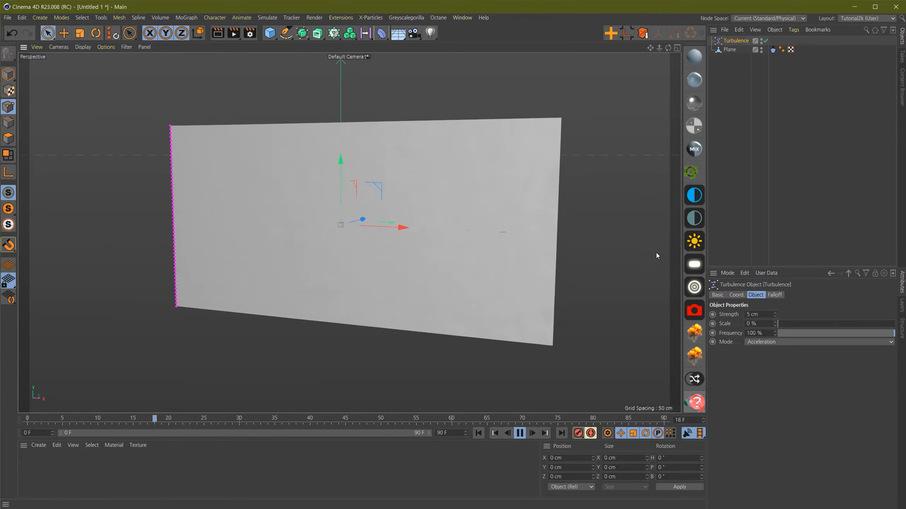
Set the turbulence strength to 300 cm and check the cloth's surface
{"action": "left_click", "coordinate": [756, 314]}
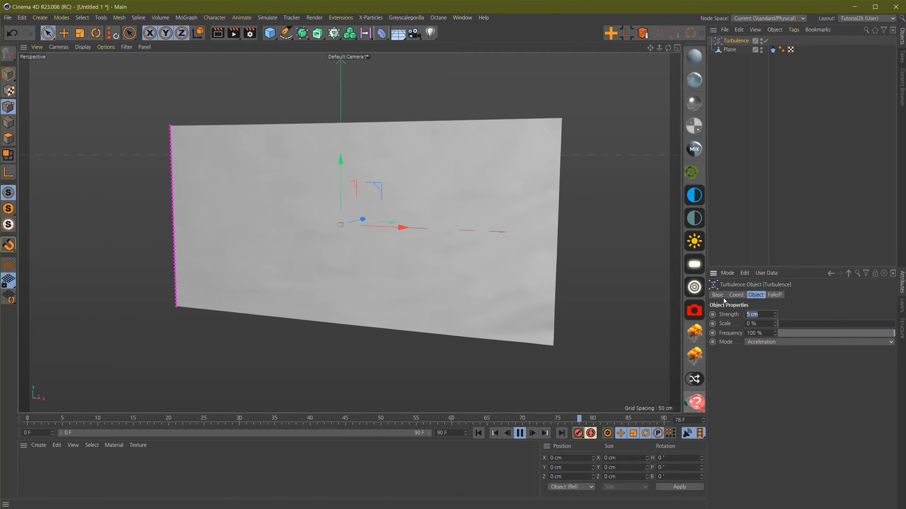
{"action": "type", "text": "300"}
{"action": "key", "text": "Return"}
{"action": "mouse_move", "coordinate": [507, 227]}
{"action": "left_mouse_down", "text": "alt"}
{"action": "mouse_move", "coordinate": [515, 236]}
{"action": "mouse_move", "coordinate": [494, 238]}
{"action": "left_mouse_up", "text": "alt"}
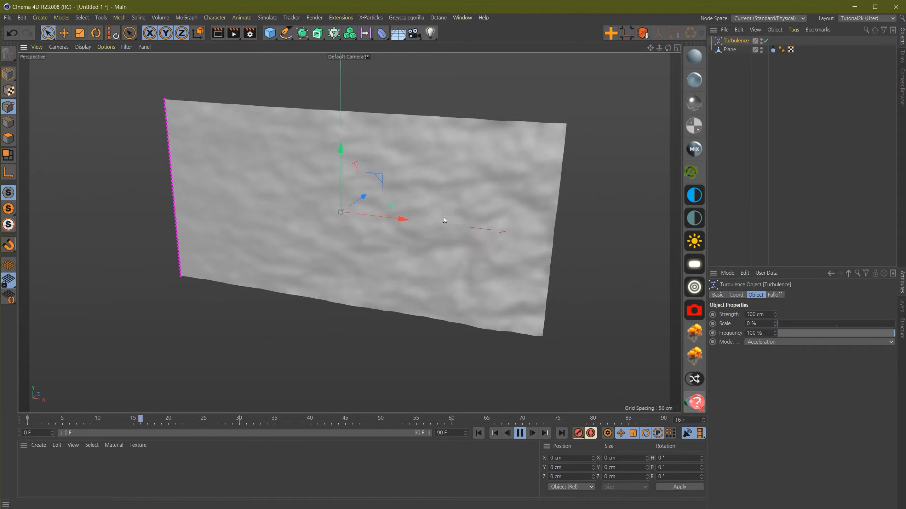
Set the turbulence scale to 25 %
{"action": "left_click", "coordinate": [756, 324]}
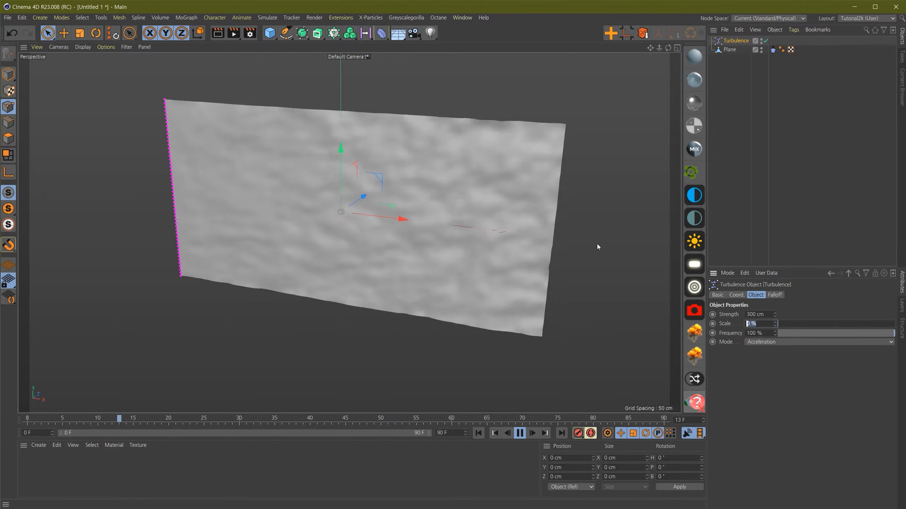
{"action": "type", "text": "25"}
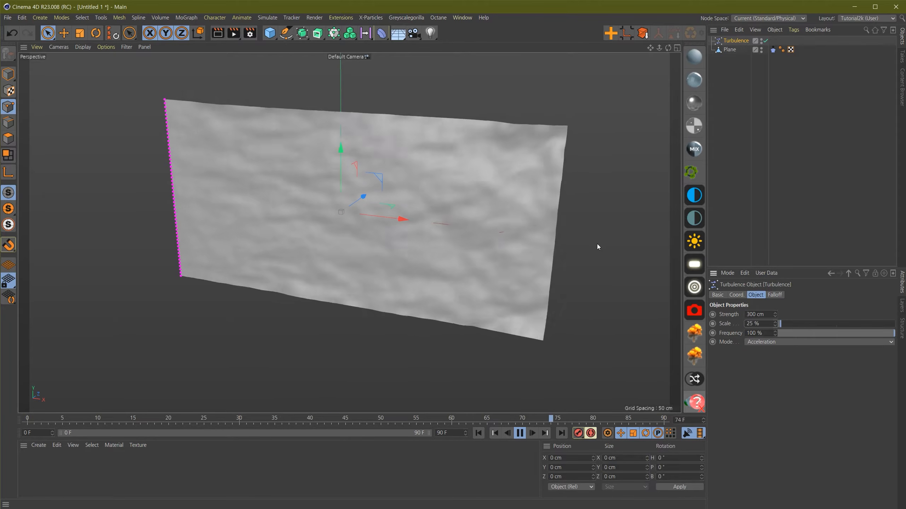
{"action": "key", "text": "Return"}
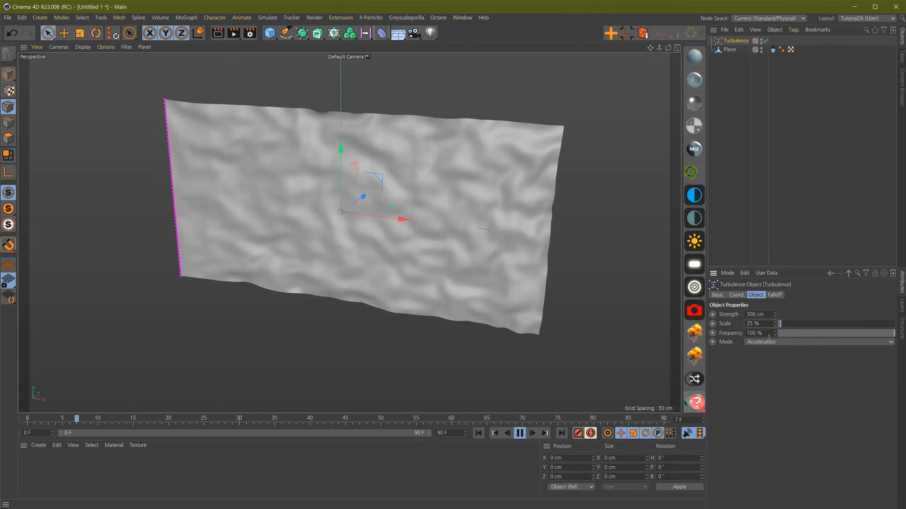
Try turbulence frequencies of 300 % and 20 % on the cloth, and undo the frequency changes
{"action": "left_click_drag", "start_coordinate": [769, 334], "coordinate": [711, 334]}
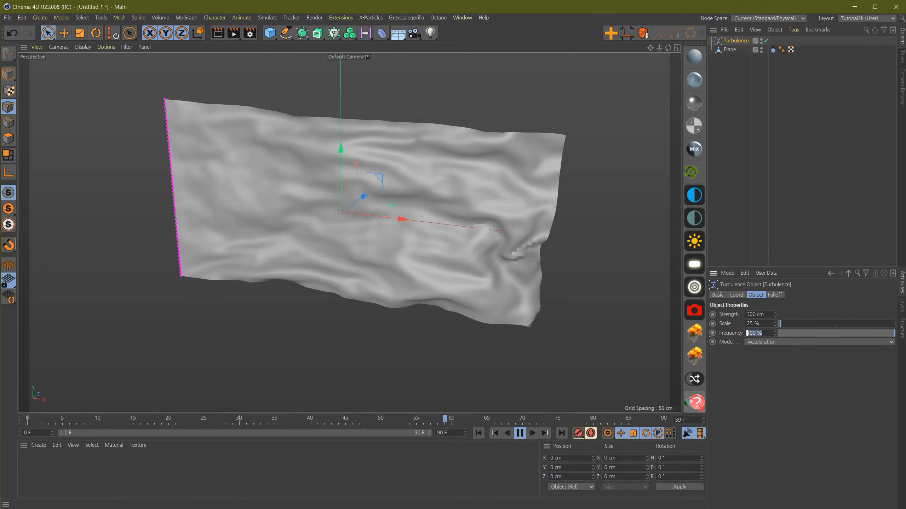
{"action": "type", "text": "300"}
{"action": "key", "text": "Return"}
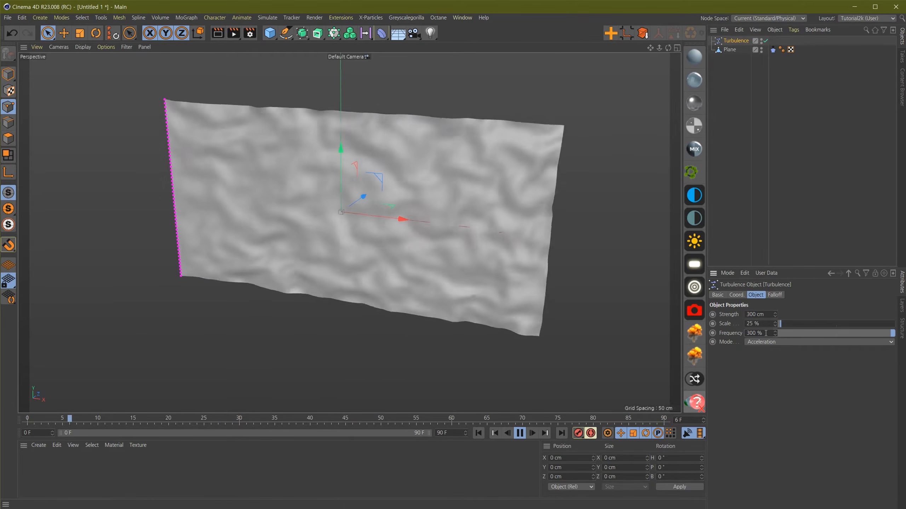
{"action": "left_click_drag", "start_coordinate": [766, 333], "coordinate": [691, 328]}
{"action": "type", "text": "20"}
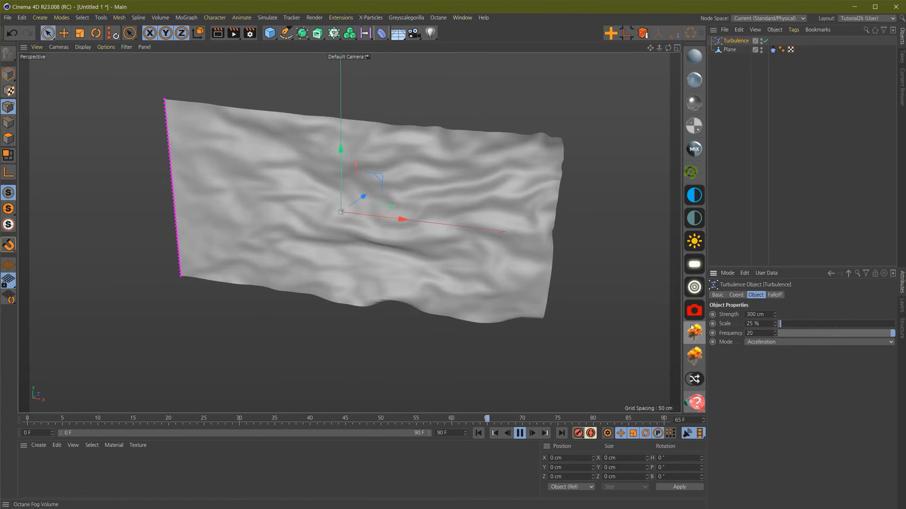
{"action": "key", "text": "Return"}
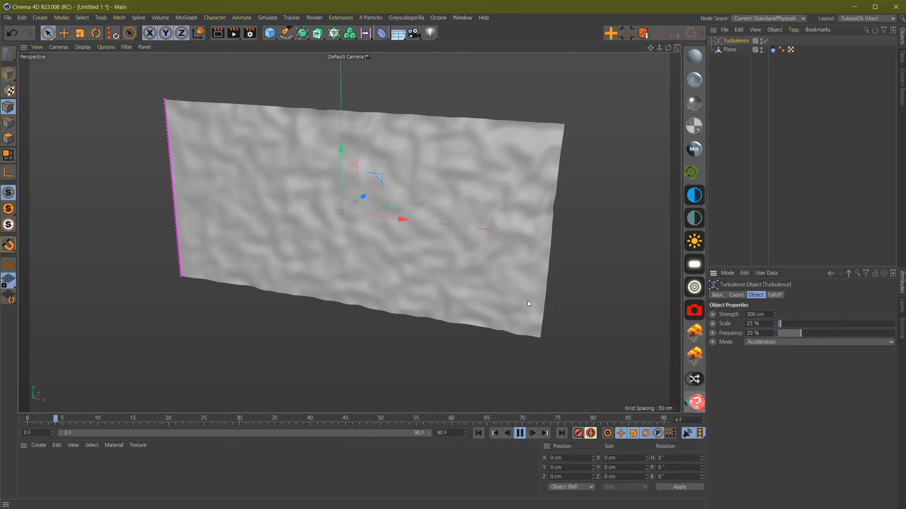
{"action": "key", "text": "ctrl+z"}
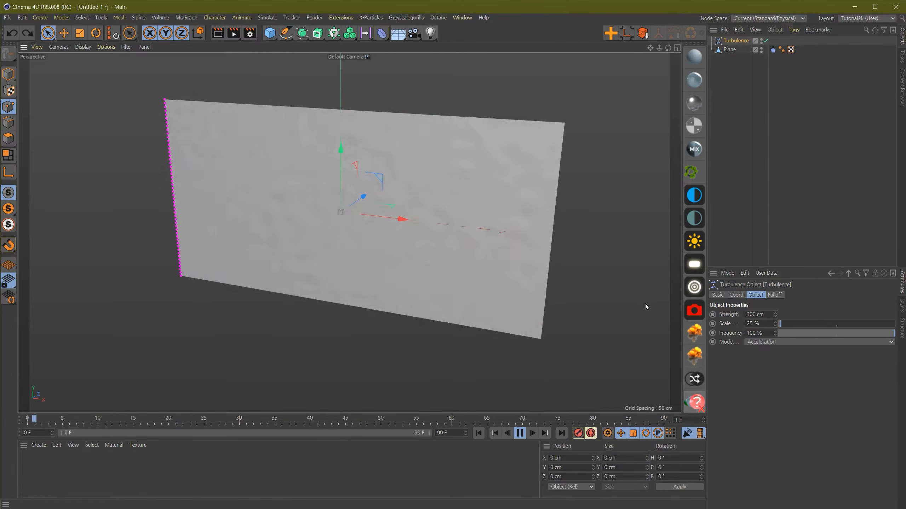
Add a Subdivision Surface generator as the parent of the flag plane and check the smoothed cloth
{"action": "right_click_drag", "start_coordinate": [389, 193], "coordinate": [428, 186], "text": "alt"}
{"action": "left_click_drag", "start_coordinate": [427, 185], "coordinate": [496, 205], "text": "alt"}
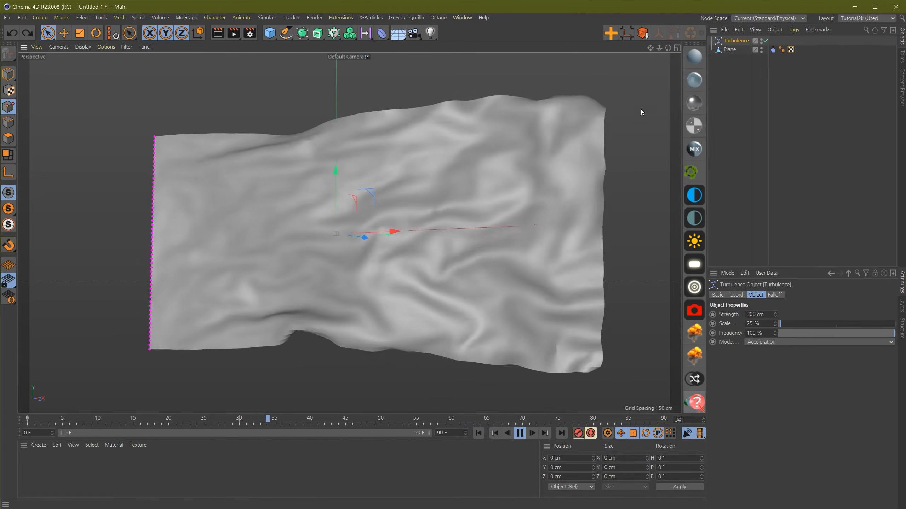
{"action": "scroll", "coordinate": [589, 224], "scroll_direction": "up", "scroll_amount": 6}
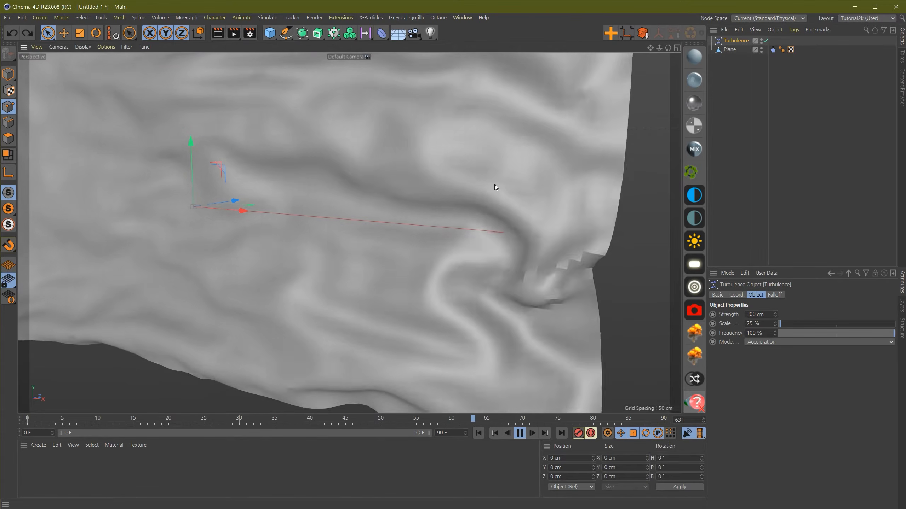
{"action": "scroll", "coordinate": [494, 184], "scroll_direction": "down", "scroll_amount": 6}
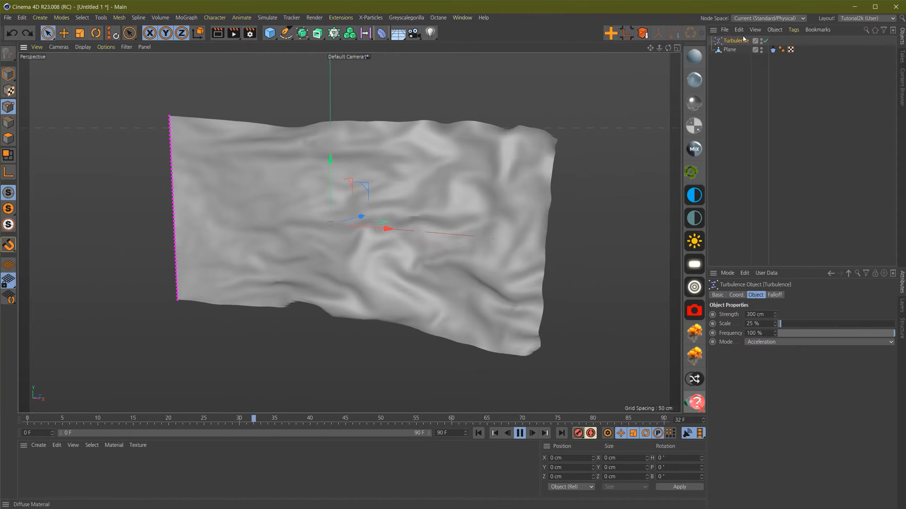
{"action": "left_click", "coordinate": [727, 49]}
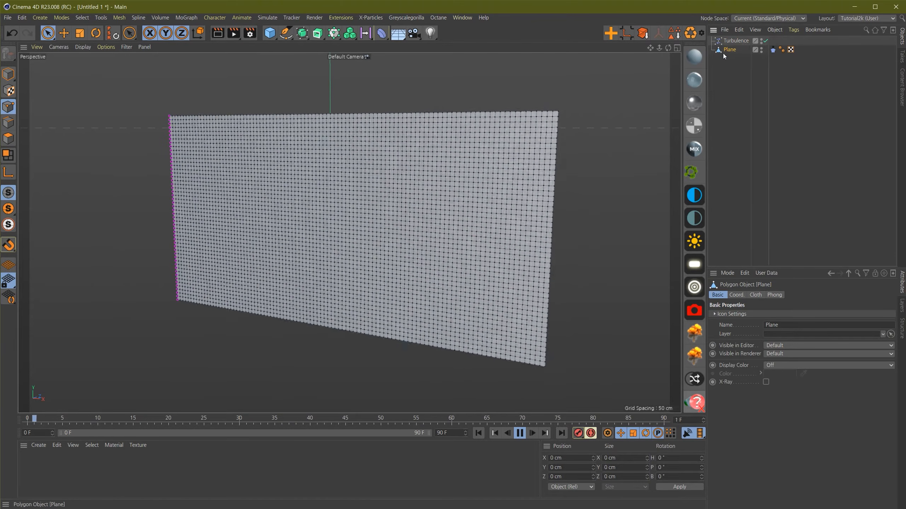
{"action": "left_click", "coordinate": [301, 34], "text": "alt"}
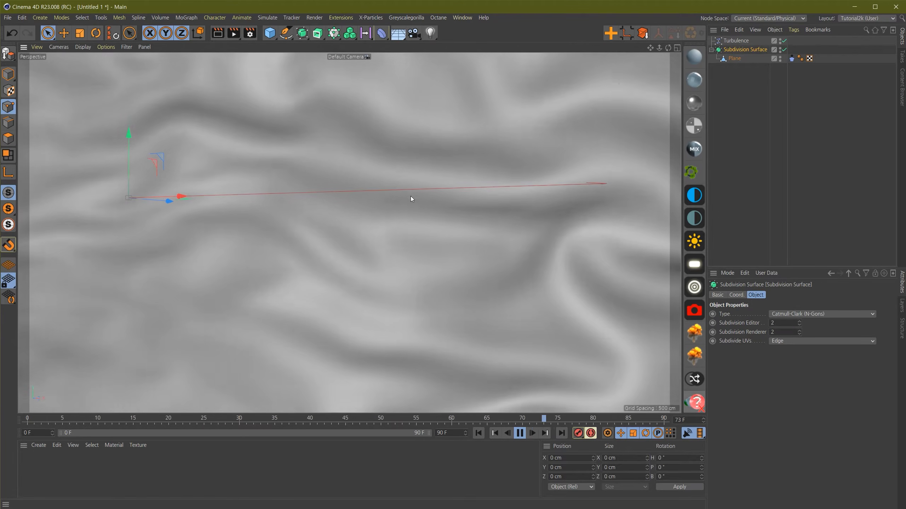
{"action": "right_click_drag", "start_coordinate": [467, 196], "coordinate": [462, 215], "text": "alt"}
{"action": "middle_click_drag", "start_coordinate": [462, 216], "coordinate": [457, 259], "text": "alt"}
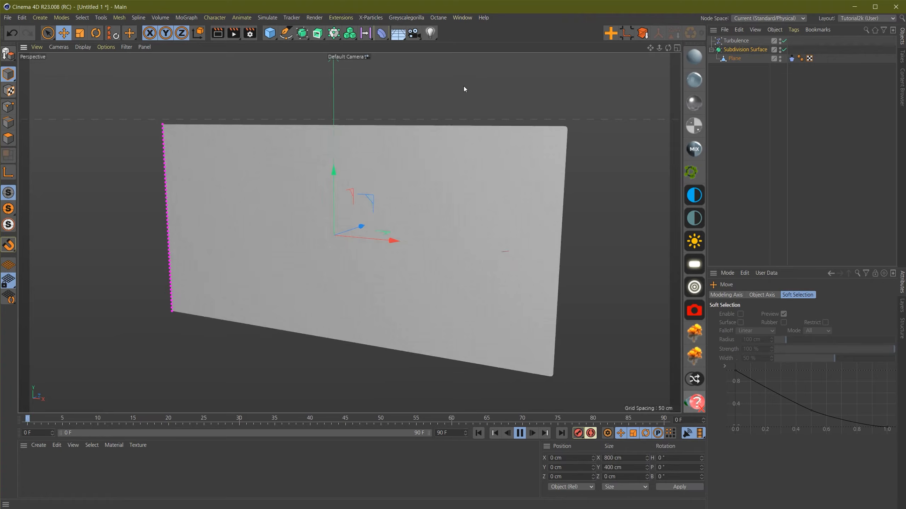
Dock the Octane Live Viewer beside the perspective view, start its live render and pause the animation at frame 70
{"action": "left_click", "coordinate": [441, 19]}
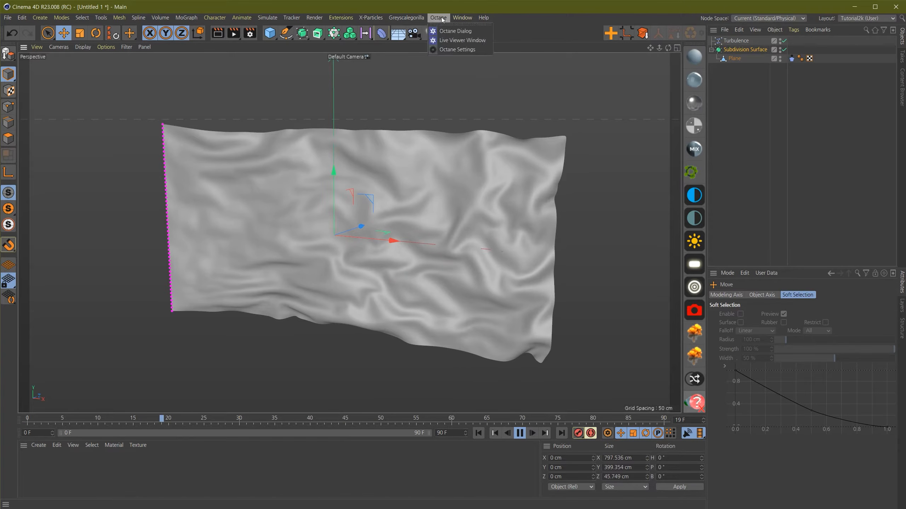
{"action": "left_click", "coordinate": [459, 48]}
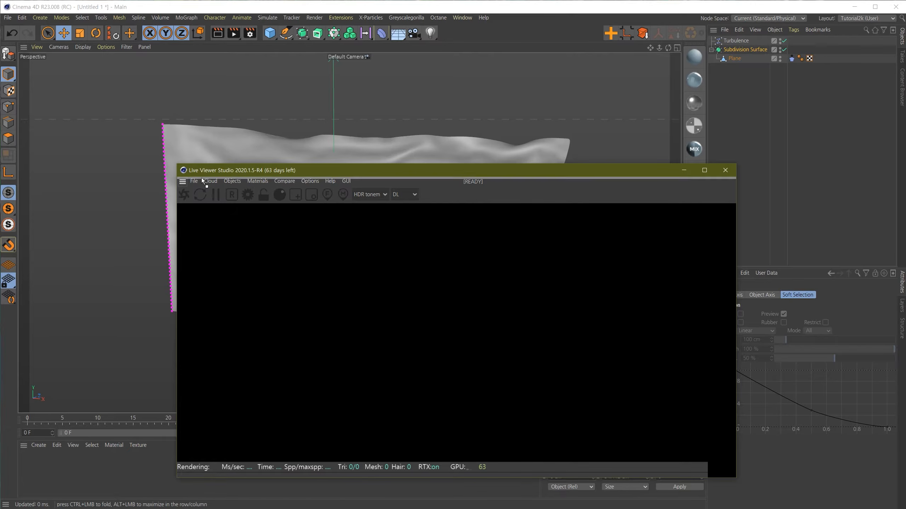
{"action": "left_click_drag", "start_coordinate": [662, 122], "coordinate": [662, 122]}
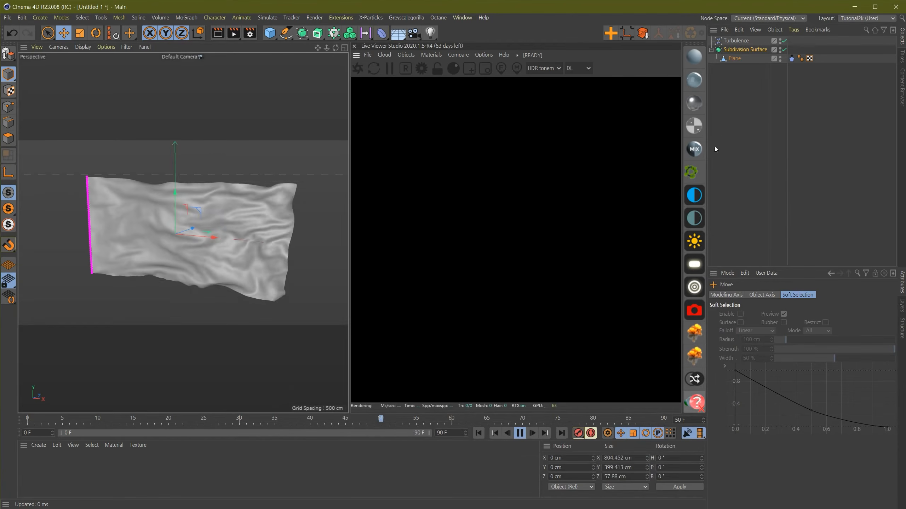
{"action": "left_click", "coordinate": [357, 71]}
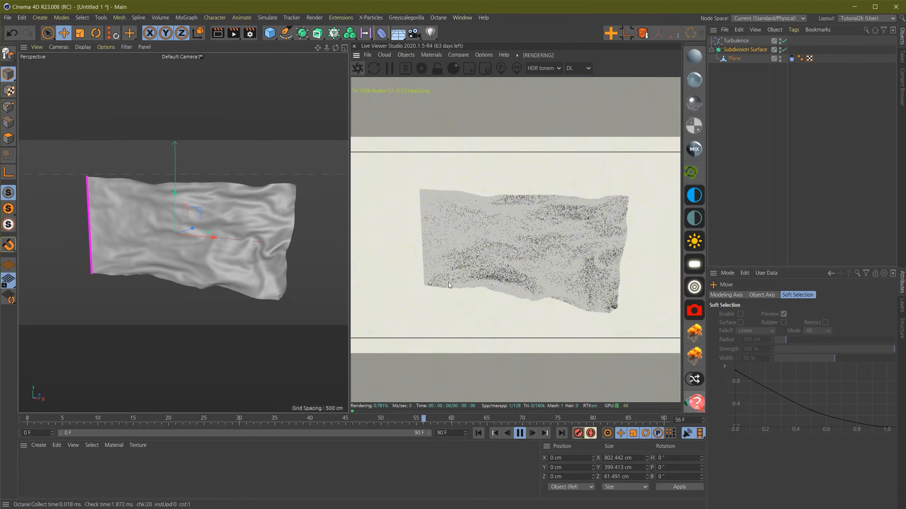
{"action": "left_click", "coordinate": [519, 433]}
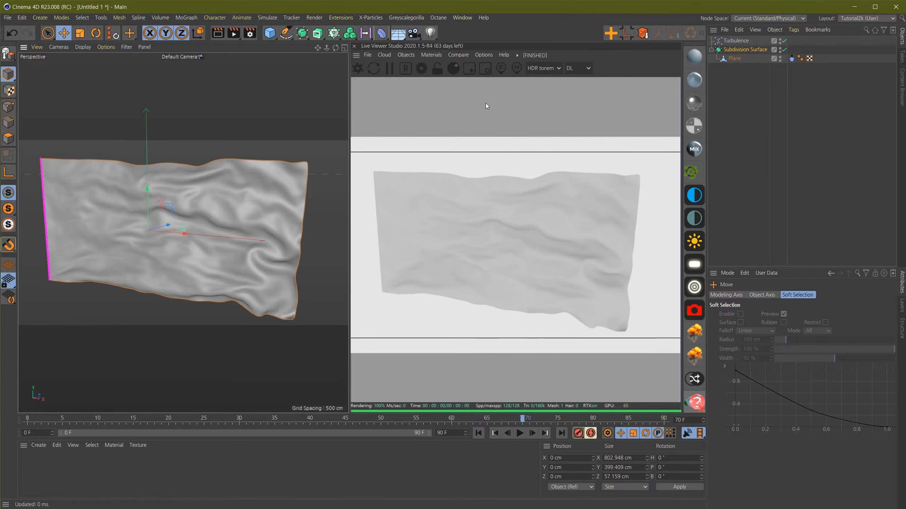
Add an Octane HDRI environment to the scene and open the image texture settings of its environment tag
{"action": "left_click", "coordinate": [406, 55]}
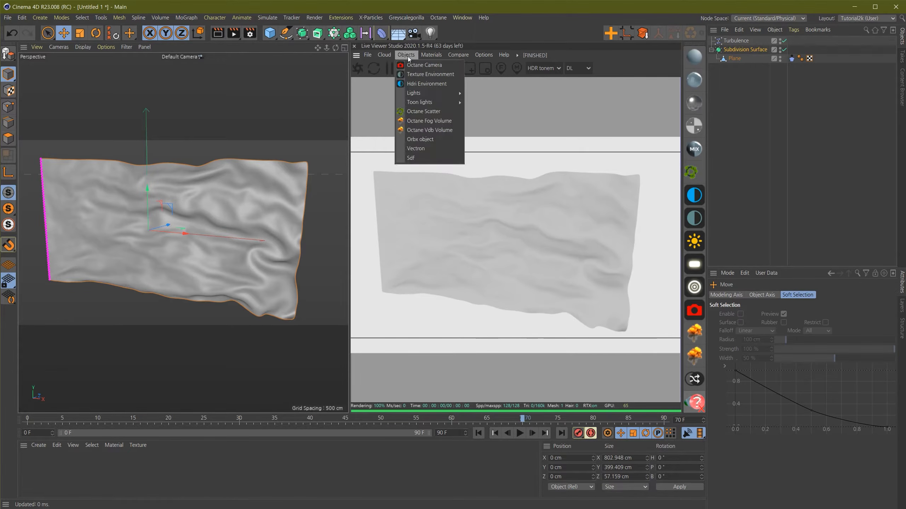
{"action": "left_click", "coordinate": [426, 84]}
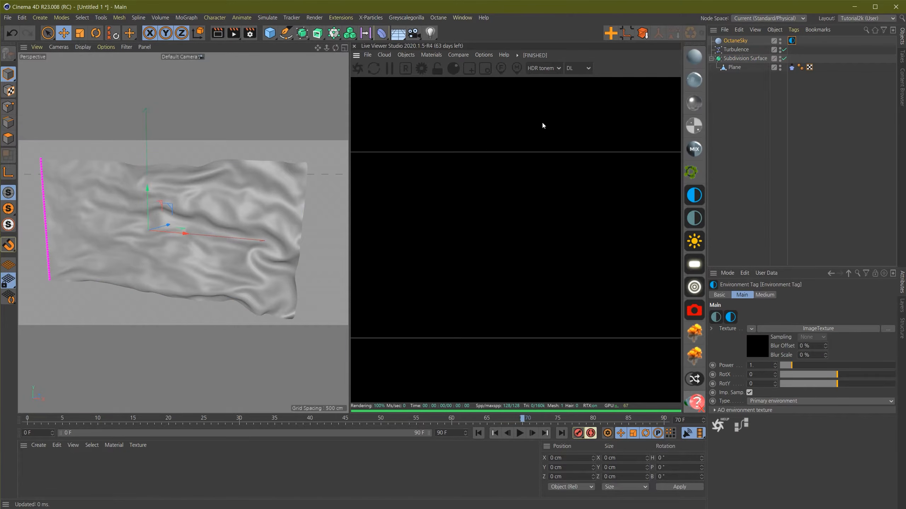
{"action": "left_click", "coordinate": [760, 344]}
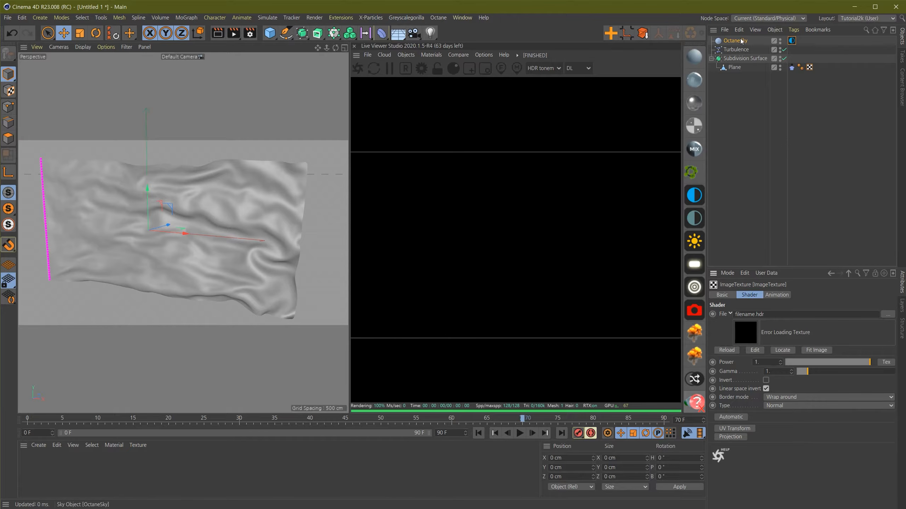
Add an HDRI Link tag, move it to the OctaneSky object and link it to the environment texture's file
{"action": "right_click", "coordinate": [745, 60]}
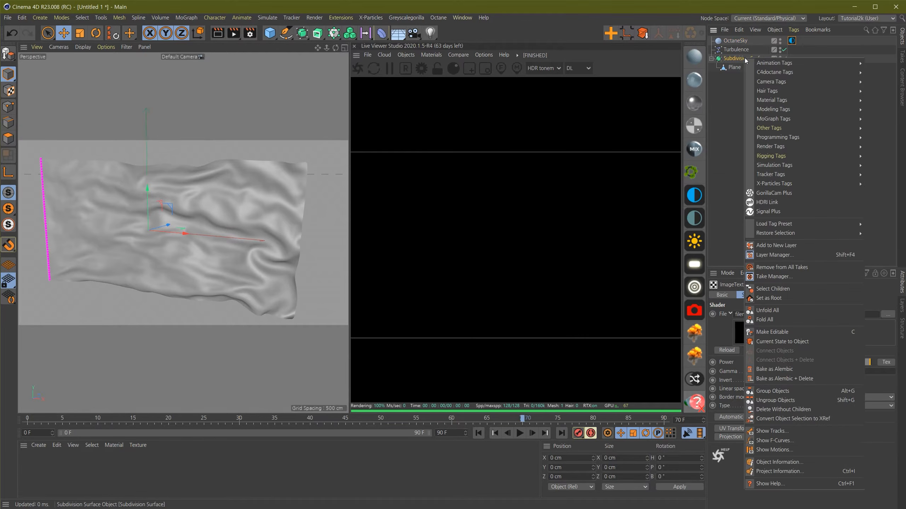
{"action": "left_click", "coordinate": [777, 203]}
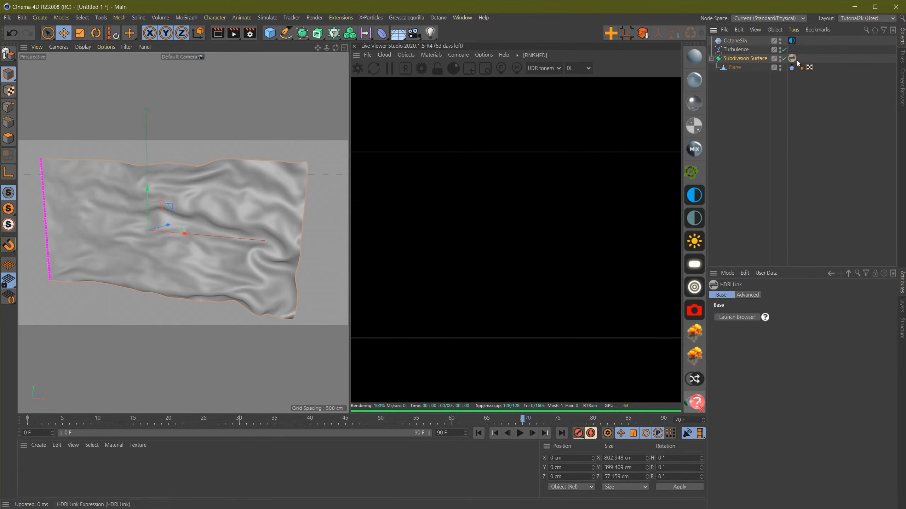
{"action": "left_click_drag", "start_coordinate": [789, 53], "coordinate": [743, 38]}
{"action": "left_click", "coordinate": [739, 41]}
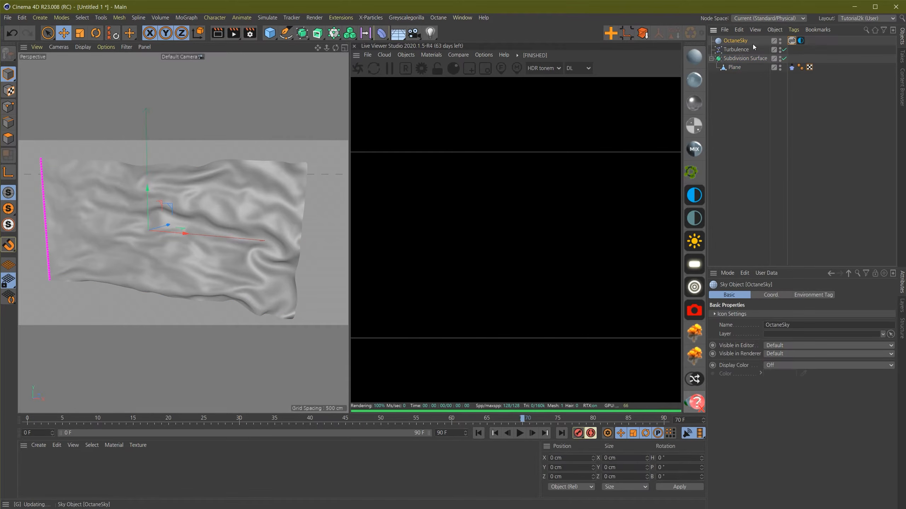
{"action": "left_click", "coordinate": [792, 41]}
{"action": "left_click", "coordinate": [760, 344]}
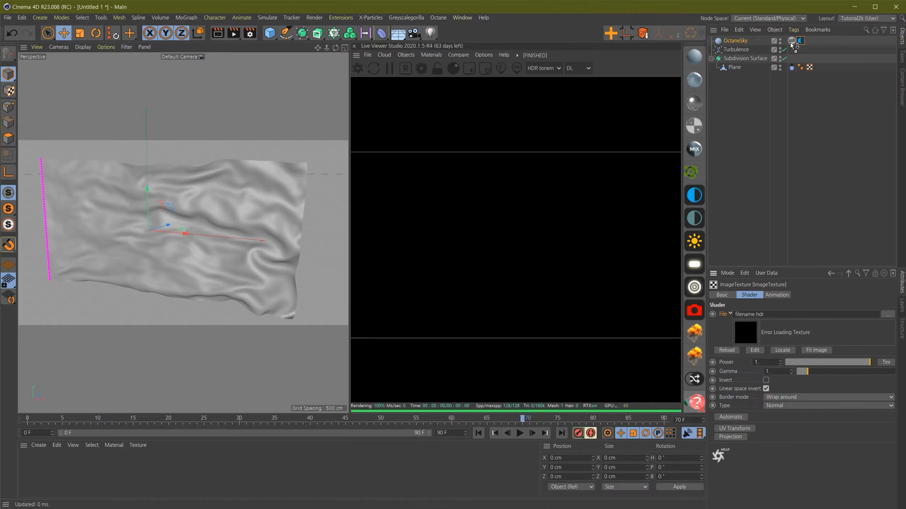
{"action": "left_click_drag", "start_coordinate": [790, 43], "coordinate": [791, 41]}
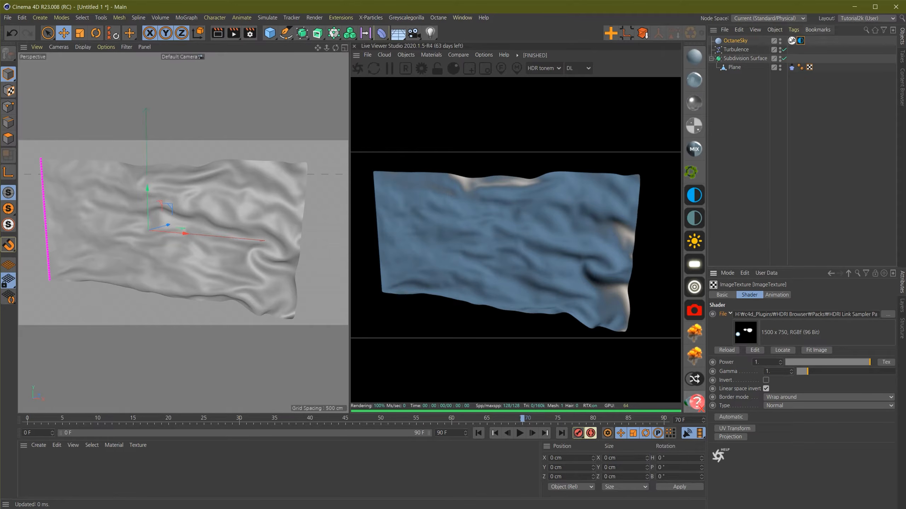
Load HDRI STUDIO vol2 001 from the Pro Studios pack of the HDRI Browser as the environment lighting
{"action": "left_click", "coordinate": [792, 40]}
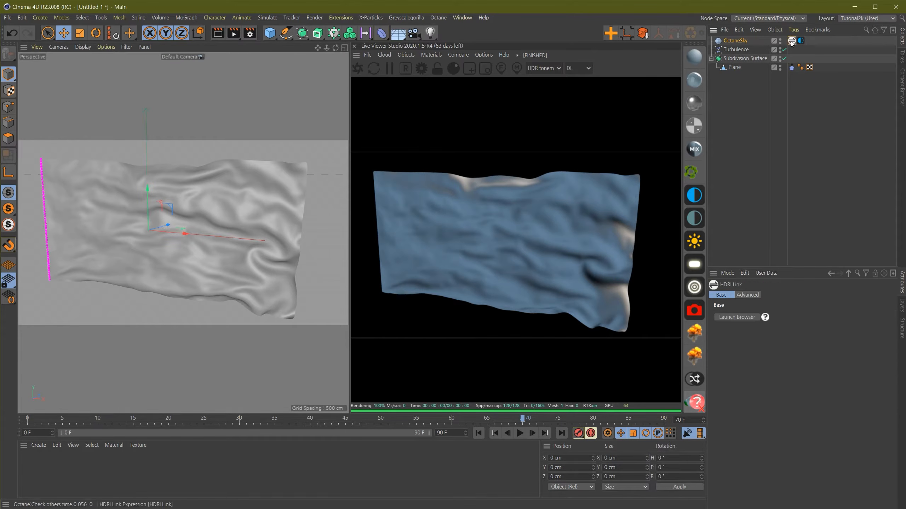
{"action": "left_click", "coordinate": [736, 319]}
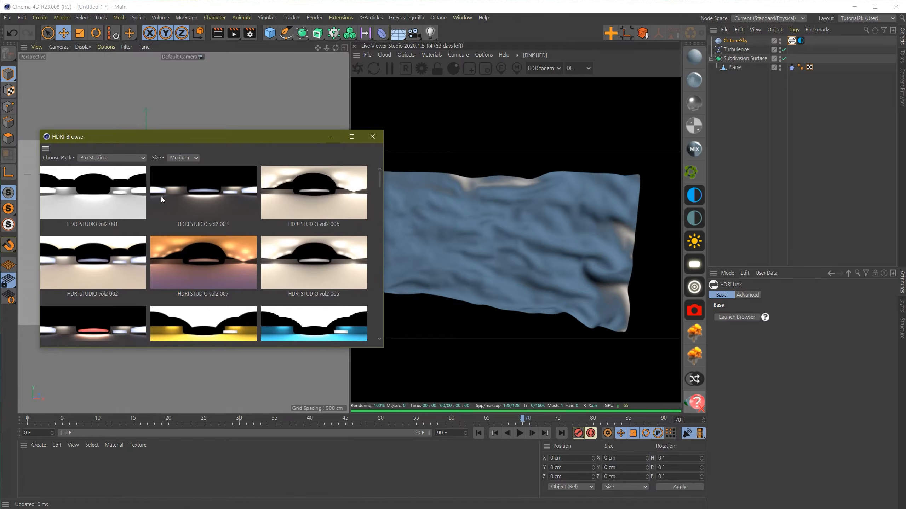
{"action": "left_click", "coordinate": [161, 200]}
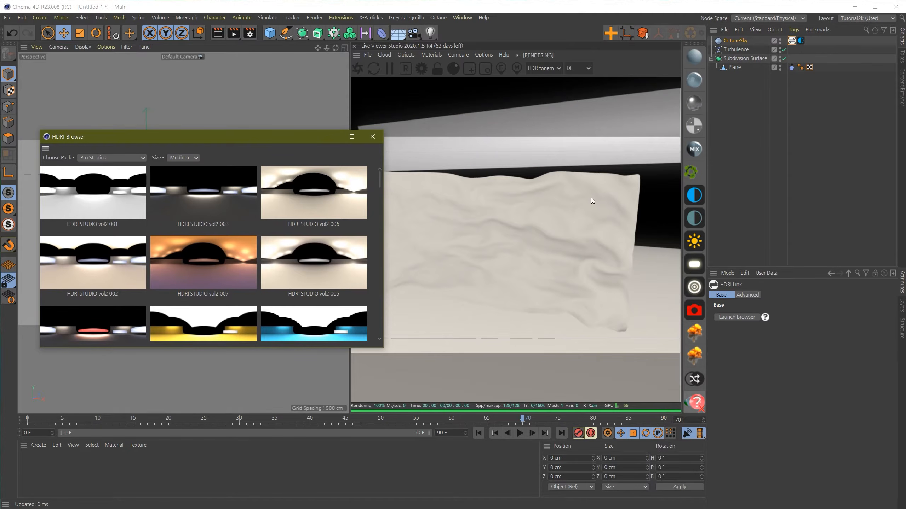
{"action": "left_click", "coordinate": [114, 185]}
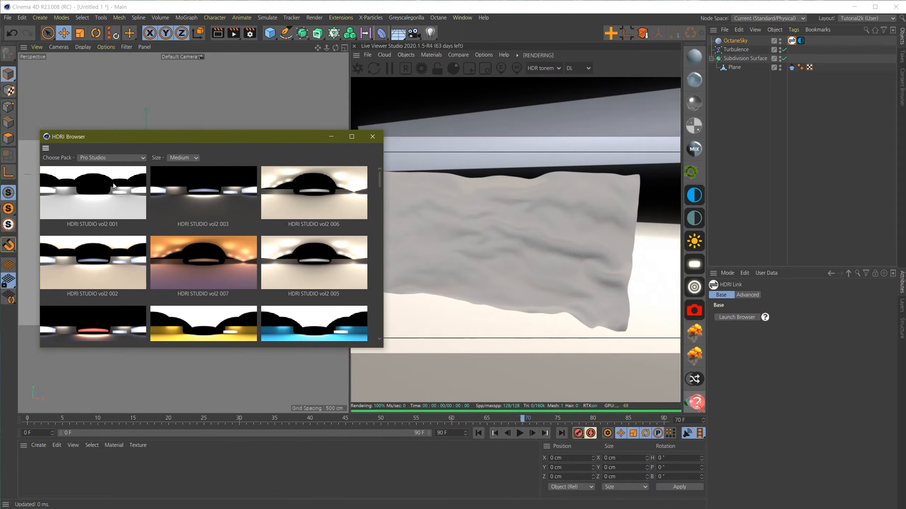
{"action": "double_click", "coordinate": [116, 216]}
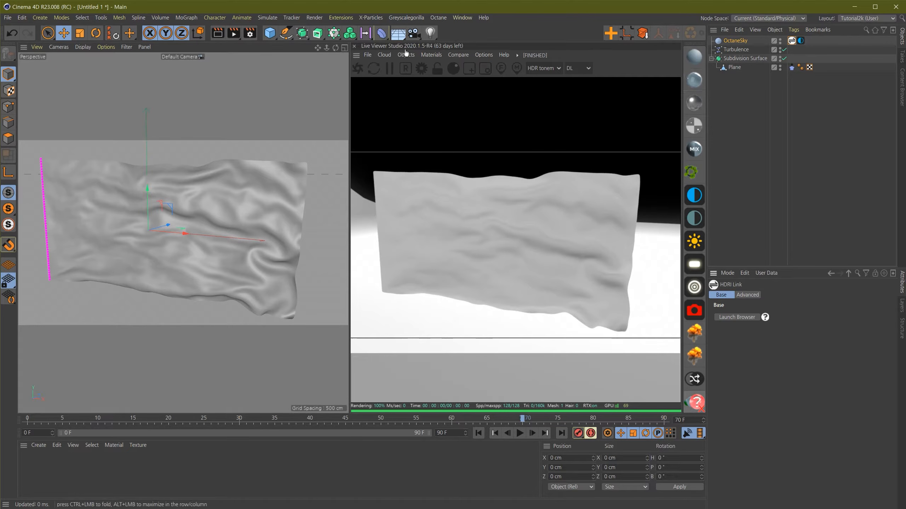
Create an Octane Glossy material, apply it to the flag plane and check the cloth up close
{"action": "left_click", "coordinate": [431, 55]}
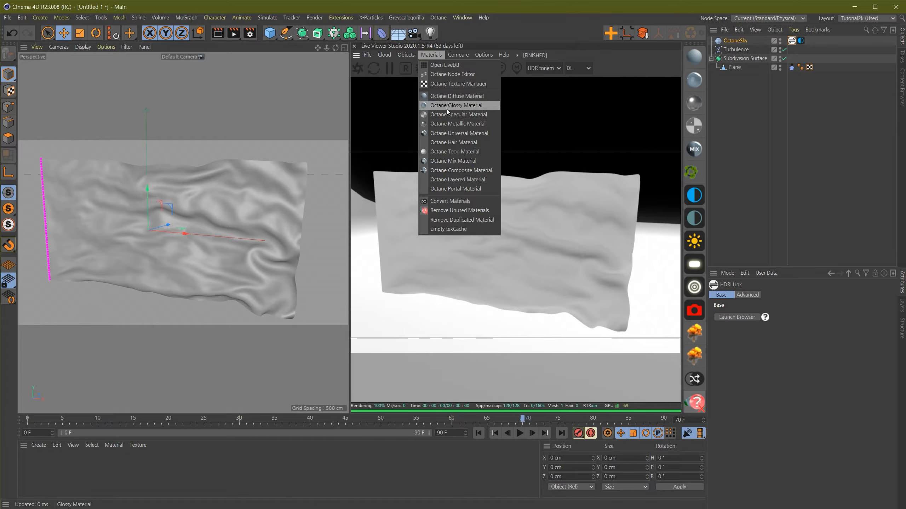
{"action": "left_click", "coordinate": [477, 105]}
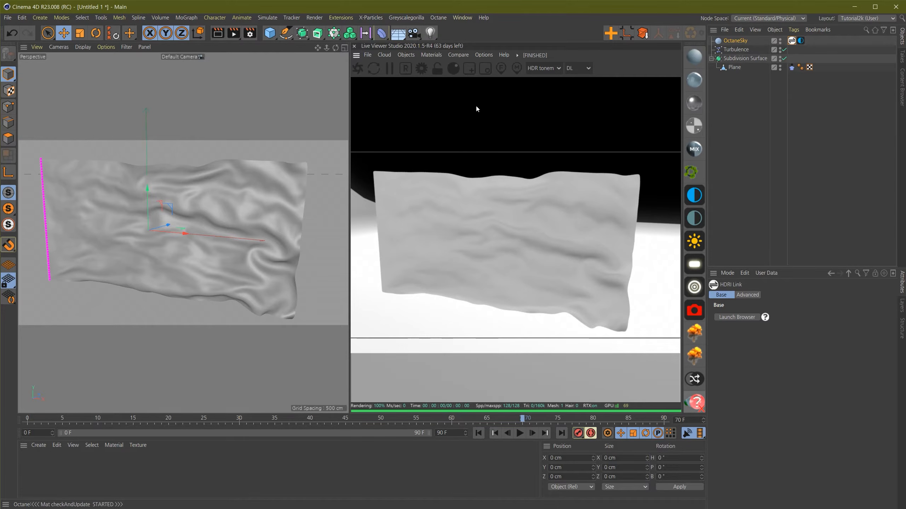
{"action": "left_click_drag", "start_coordinate": [35, 463], "coordinate": [268, 306]}
{"action": "scroll", "coordinate": [541, 242], "scroll_direction": "up", "scroll_amount": 5}
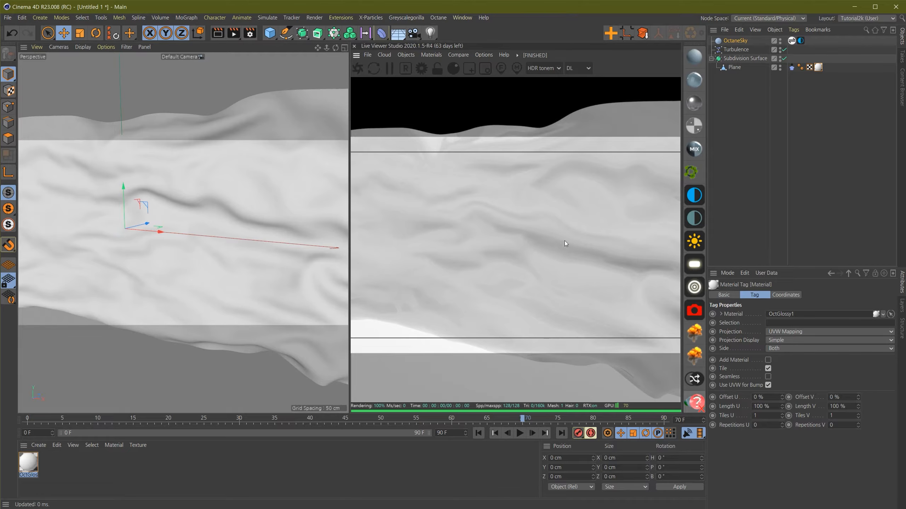
Set the roughness of the OctGlossy1 material to about 0.11
{"action": "double_click", "coordinate": [29, 463]}
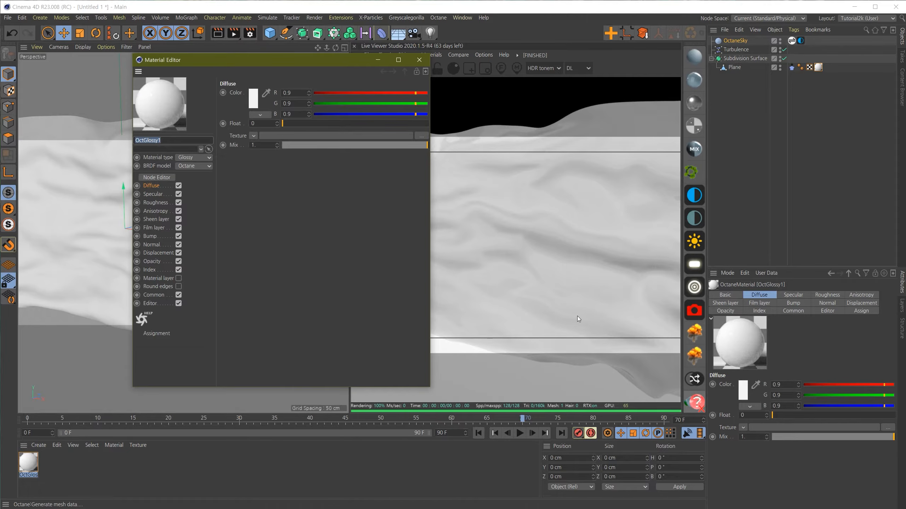
{"action": "left_click", "coordinate": [155, 202]}
{"action": "left_click_drag", "start_coordinate": [290, 123], "coordinate": [299, 123]}
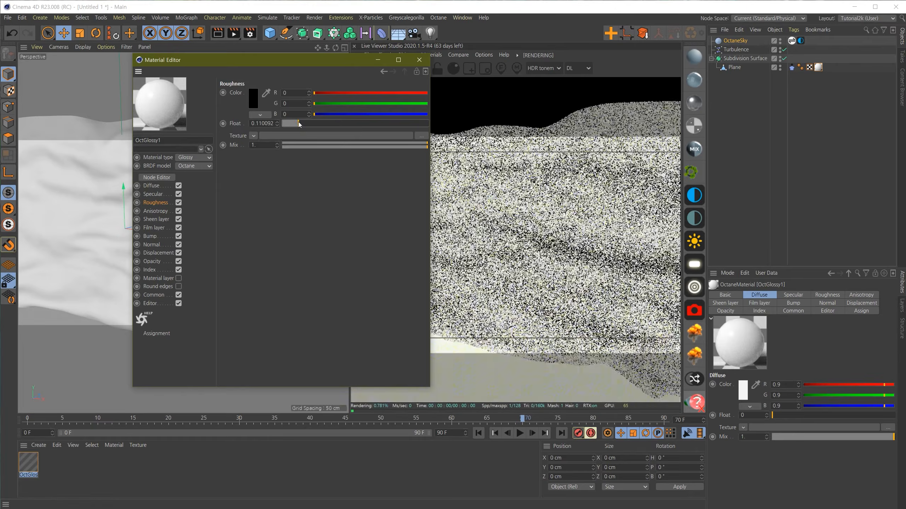
{"action": "left_click", "coordinate": [418, 60]}
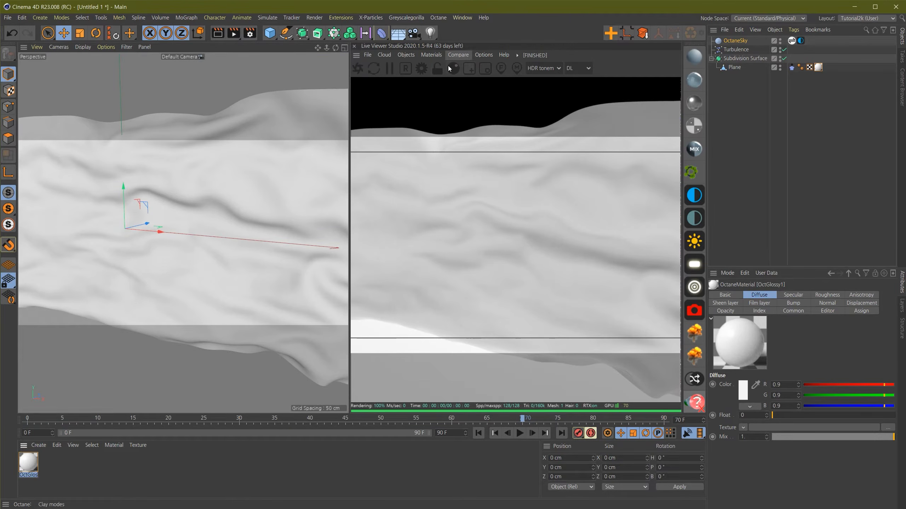
Create an Octane Metallic material and apply it to the flag plane
{"action": "left_click", "coordinate": [431, 55]}
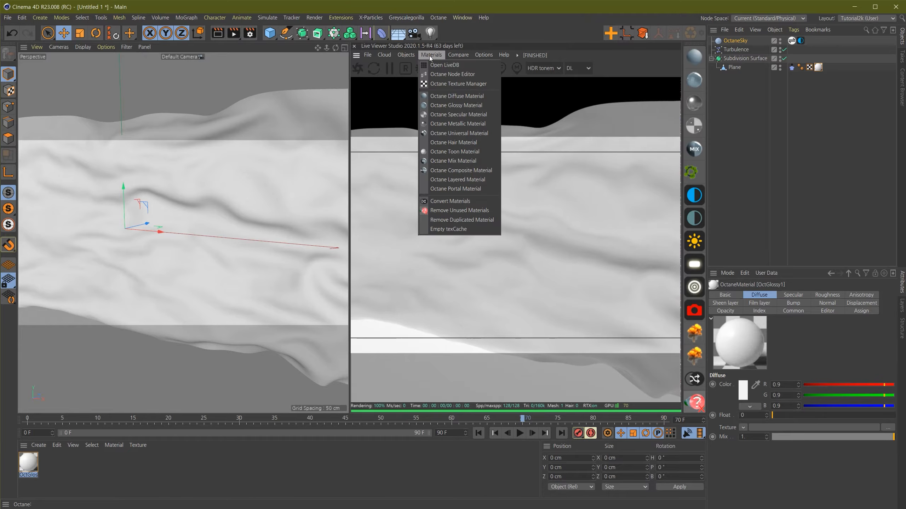
{"action": "left_click", "coordinate": [468, 125]}
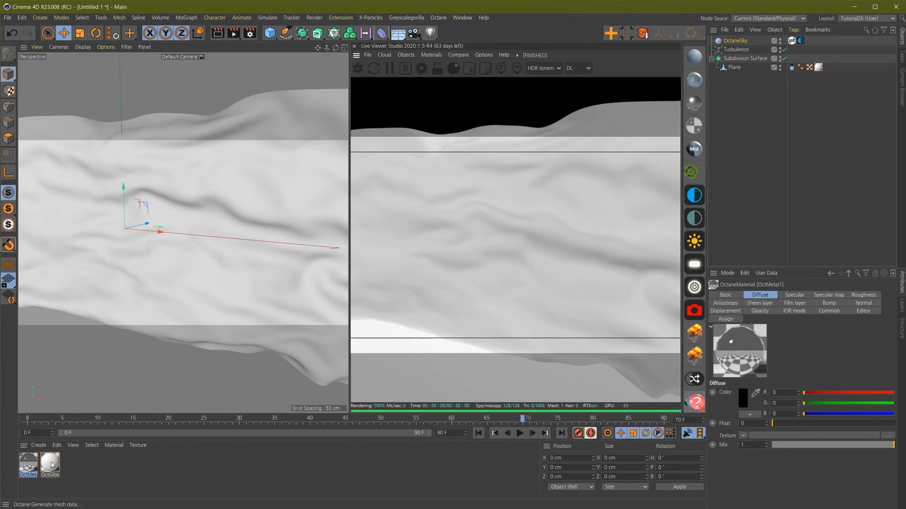
{"action": "left_click_drag", "start_coordinate": [25, 467], "coordinate": [198, 278]}
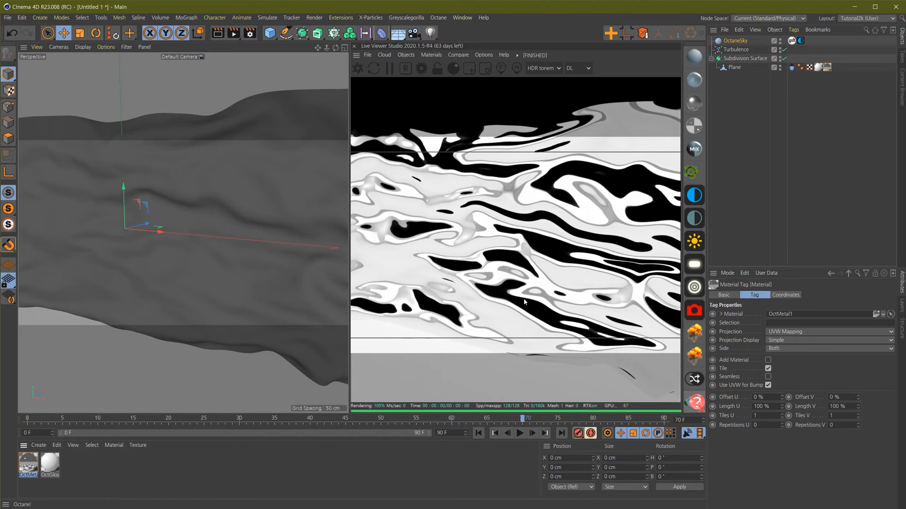
Set the roughness of the OctMetal1 material to about 0.18
{"action": "double_click", "coordinate": [28, 464]}
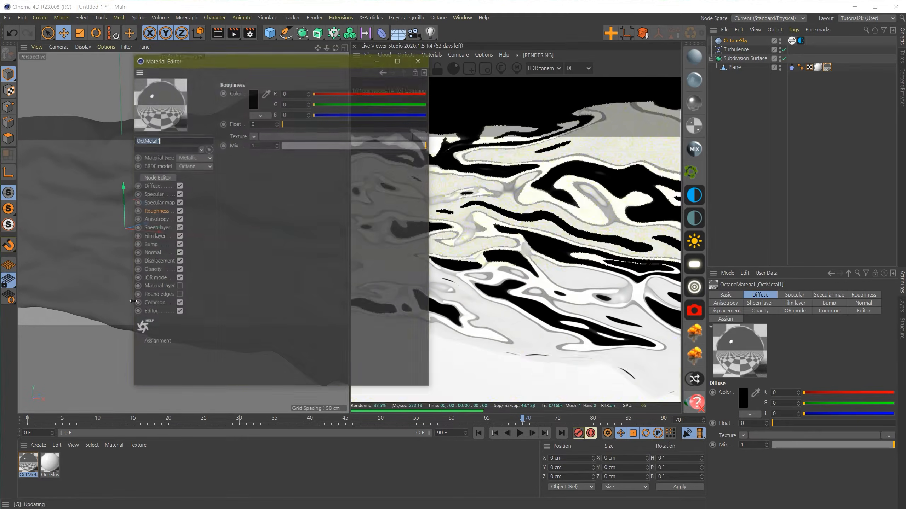
{"action": "left_click", "coordinate": [164, 213]}
{"action": "left_click_drag", "start_coordinate": [305, 124], "coordinate": [310, 125]}
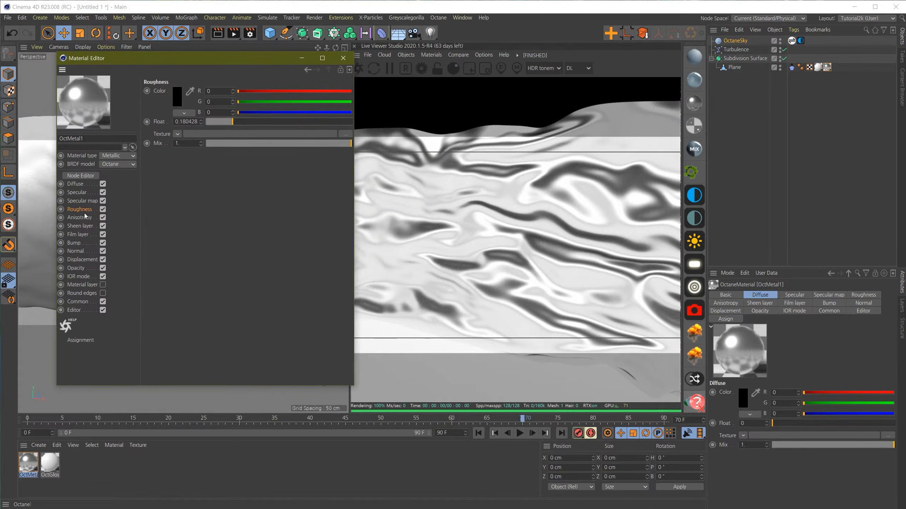
Try film layer values between about 0.05 and 0.68 on OctMetal1 and settle on a low value that tints the flag blue
{"action": "left_click", "coordinate": [84, 234]}
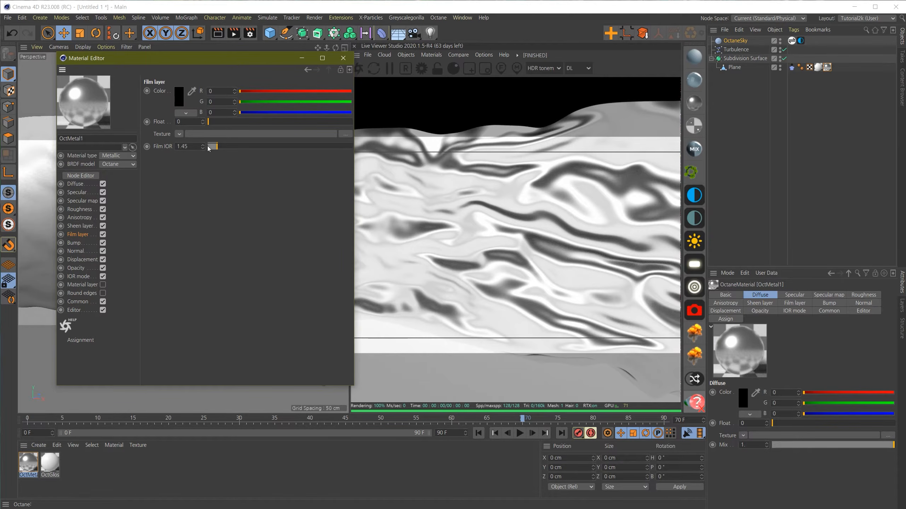
{"action": "left_click", "coordinate": [215, 121]}
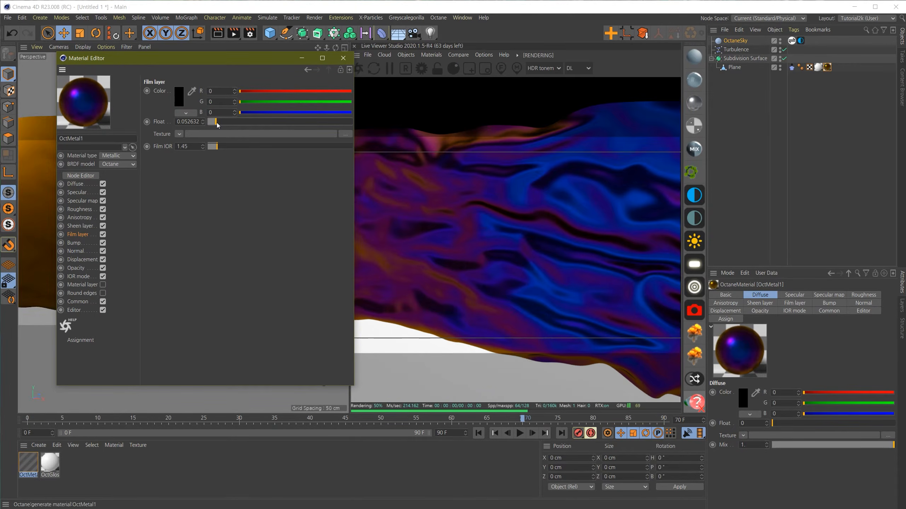
{"action": "left_click", "coordinate": [217, 121]}
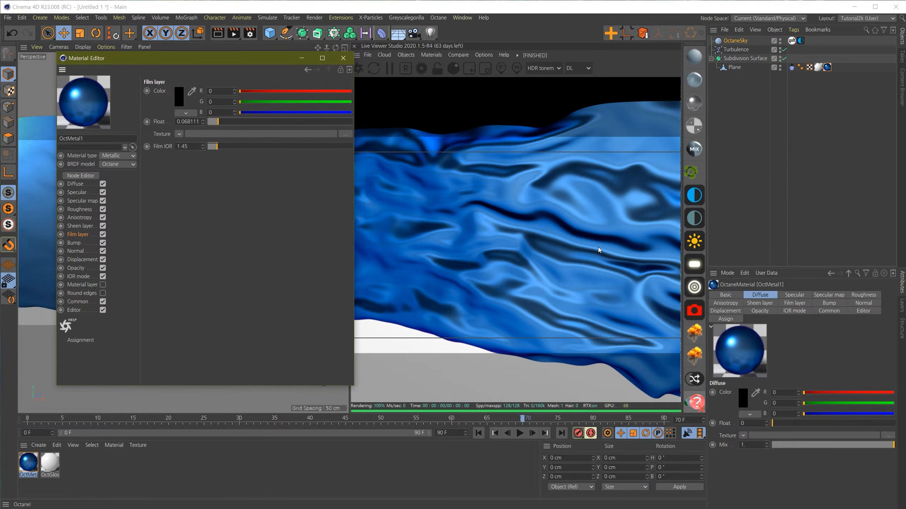
{"action": "left_click", "coordinate": [253, 121]}
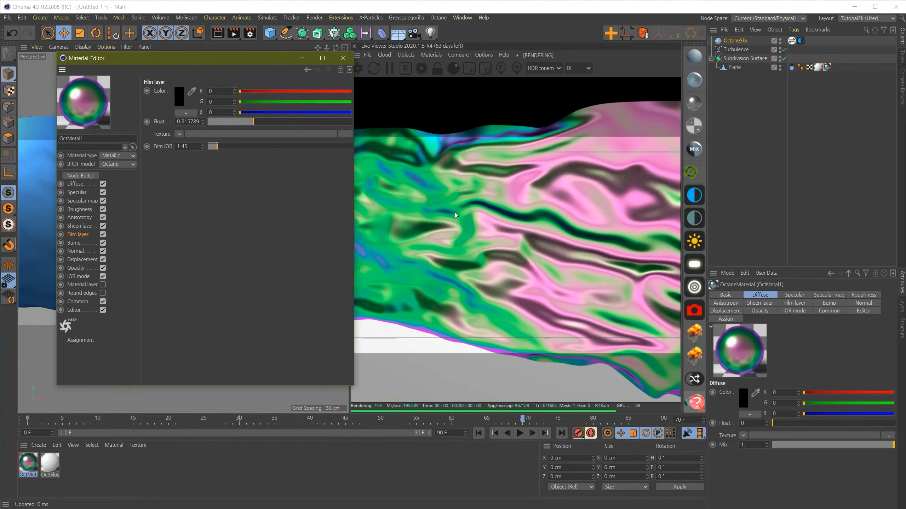
{"action": "left_click", "coordinate": [306, 121]}
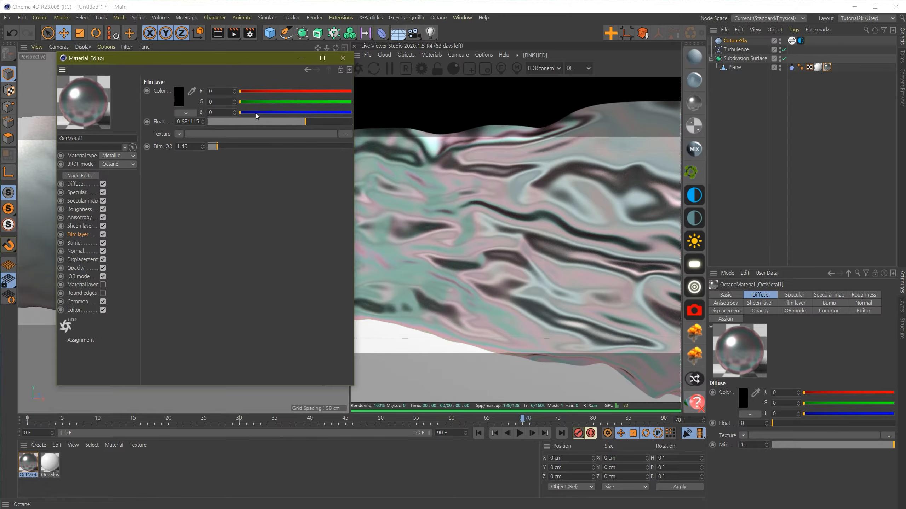
{"action": "left_click_drag", "start_coordinate": [248, 124], "coordinate": [208, 123]}
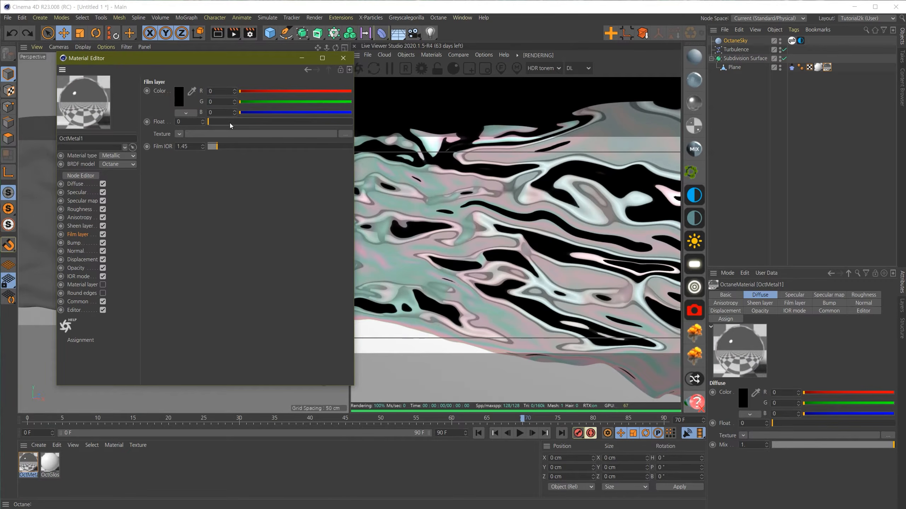
{"action": "left_click_drag", "start_coordinate": [219, 122], "coordinate": [218, 124]}
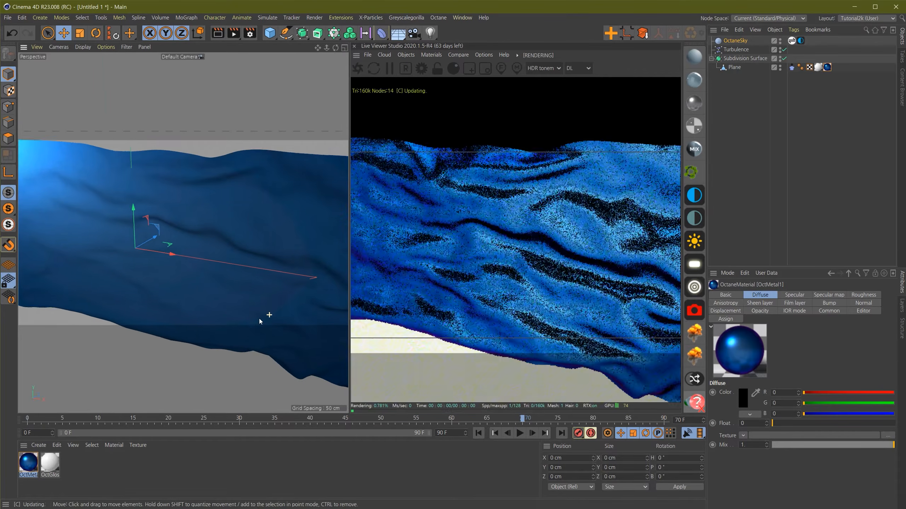
Delete both the glossy and the metallic material tags from the flag plane
{"action": "left_click", "coordinate": [736, 68]}
{"action": "left_click_drag", "start_coordinate": [849, 84], "coordinate": [819, 60]}
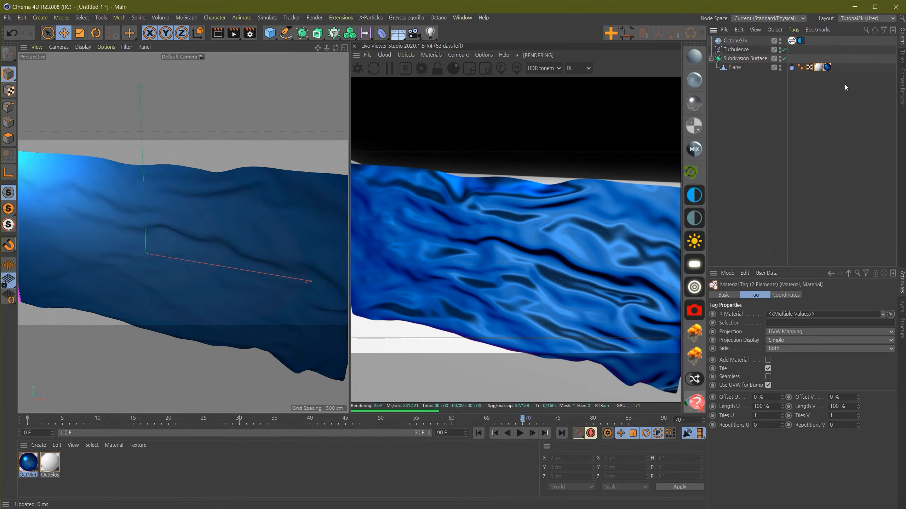
{"action": "key", "text": "Delete"}
Create an Octane Mix material, apply it to the flag and move its tag to the Subdivision Surface object
{"action": "right_click_drag", "start_coordinate": [306, 229], "coordinate": [290, 229], "text": "alt"}
{"action": "middle_click_drag", "start_coordinate": [290, 230], "coordinate": [266, 227], "text": "alt"}
{"action": "right_click_drag", "start_coordinate": [266, 226], "coordinate": [278, 225], "text": "alt"}
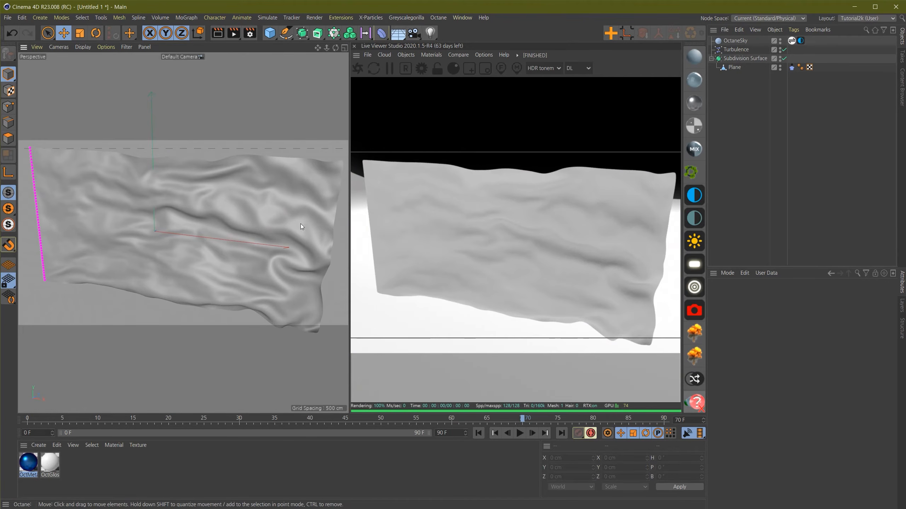
{"action": "left_click", "coordinate": [432, 55]}
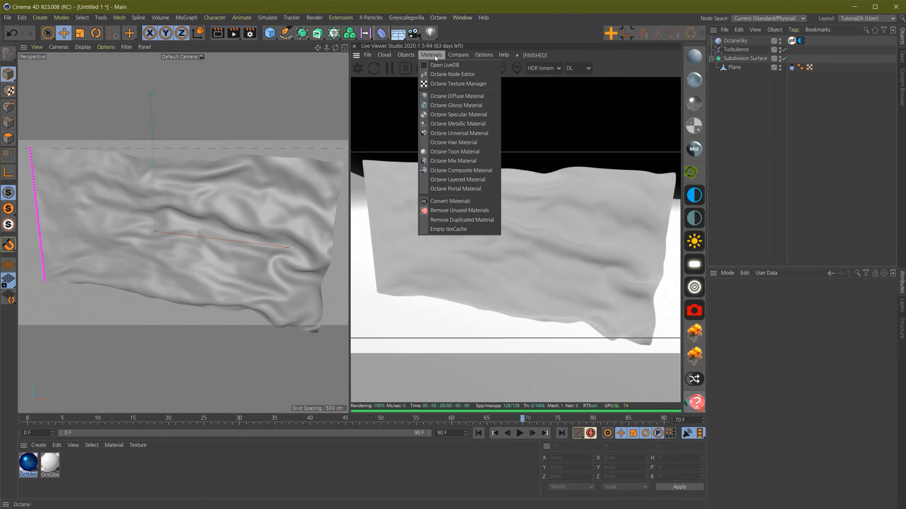
{"action": "left_click", "coordinate": [458, 163]}
{"action": "left_click_drag", "start_coordinate": [29, 463], "coordinate": [181, 219]}
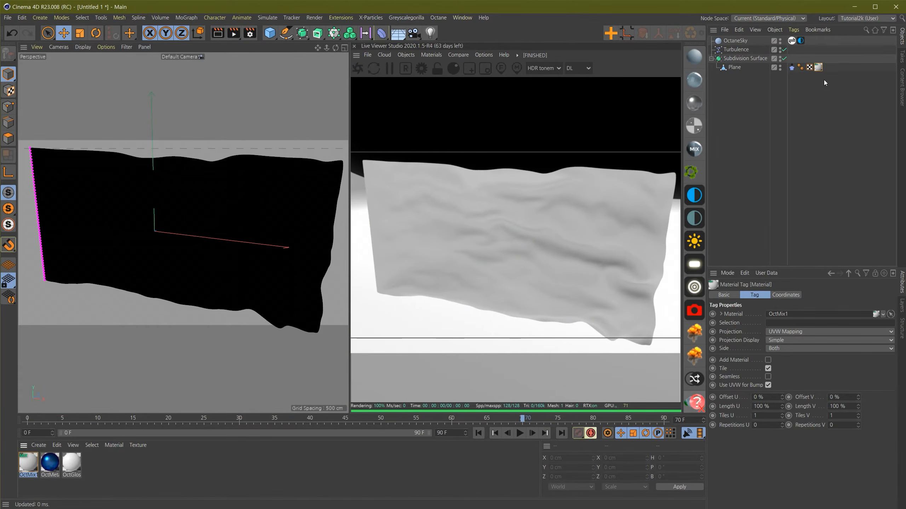
{"action": "left_click_drag", "start_coordinate": [818, 68], "coordinate": [789, 58]}
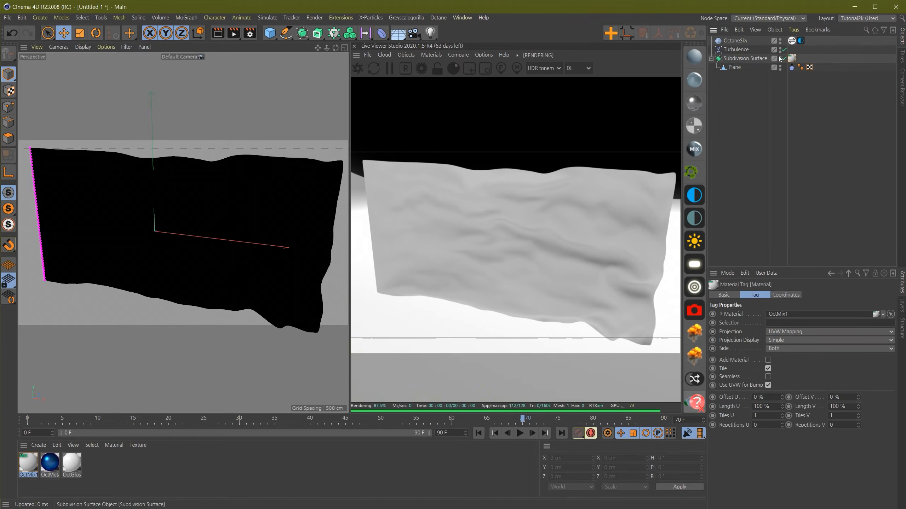
Assign OctGlossy1 as Material1 and OctMetal1 as Material2 of the OctMix1 material
{"action": "scroll", "coordinate": [299, 277], "scroll_direction": "up", "scroll_amount": 1}
{"action": "left_click_drag", "start_coordinate": [300, 277], "coordinate": [290, 261], "text": "alt"}
{"action": "middle_click_drag", "start_coordinate": [278, 268], "coordinate": [284, 265], "text": "alt"}
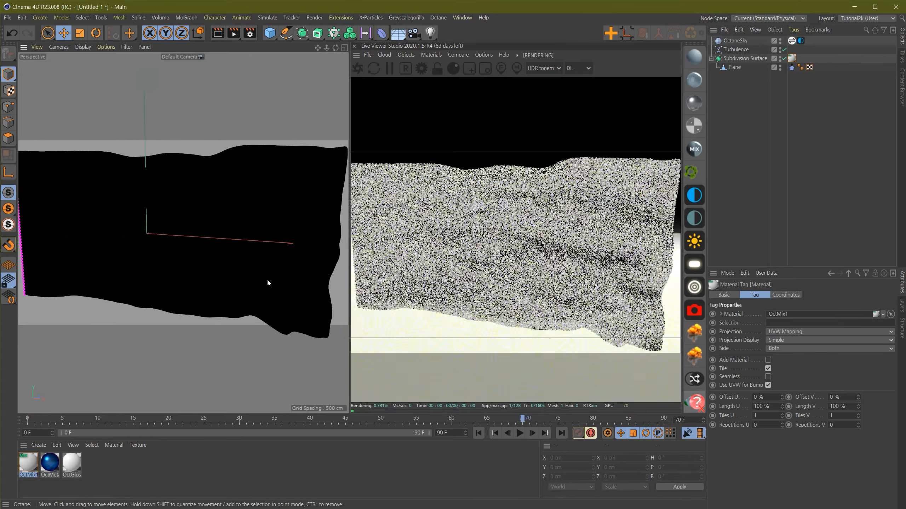
{"action": "double_click", "coordinate": [28, 463]}
{"action": "mouse_move", "coordinate": [313, 61]}
{"action": "left_mouse_down"}
{"action": "mouse_move", "coordinate": [289, 88]}
{"action": "mouse_move", "coordinate": [303, 76]}
{"action": "left_mouse_up"}
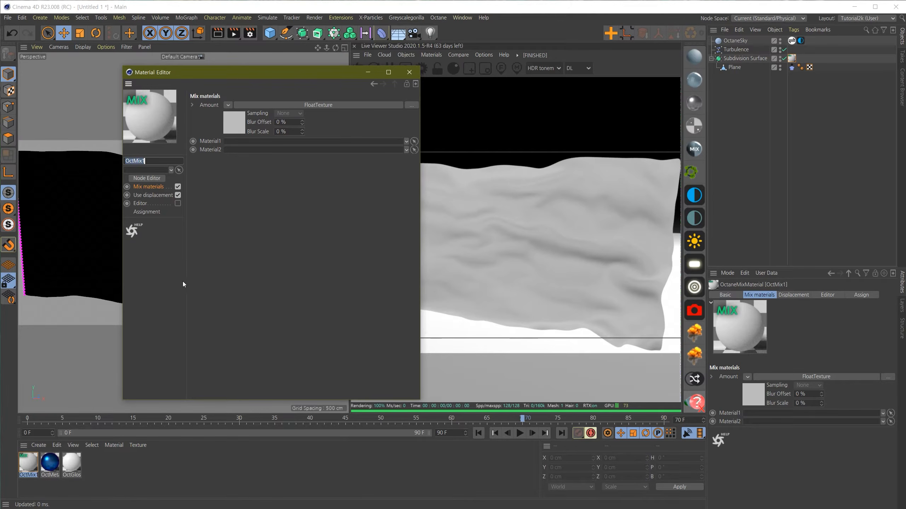
{"action": "left_click", "coordinate": [211, 140]}
{"action": "left_click_drag", "start_coordinate": [72, 464], "coordinate": [250, 141]}
{"action": "left_click_drag", "start_coordinate": [53, 471], "coordinate": [246, 150]}
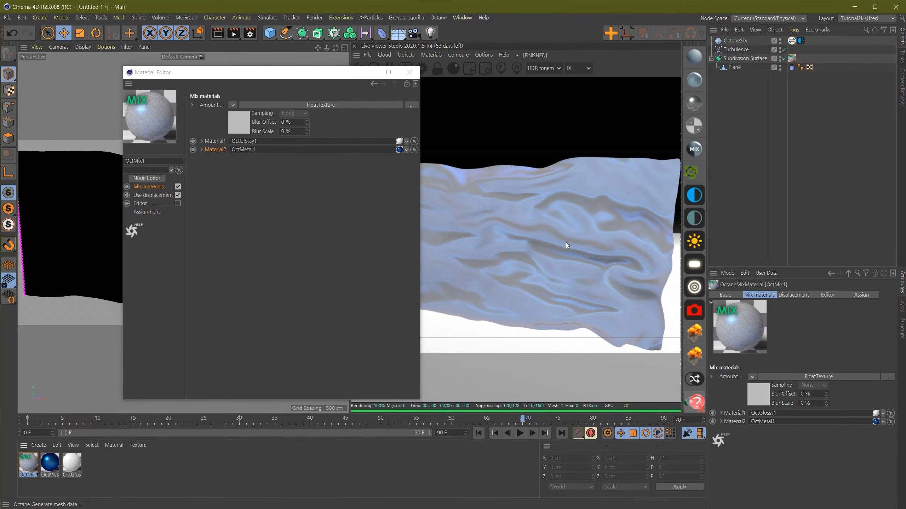
Try float values of about 0.82 and 0.11 for the OctMix1 mix amount to compare the blends
{"action": "left_click_drag", "start_coordinate": [332, 75], "coordinate": [249, 78]}
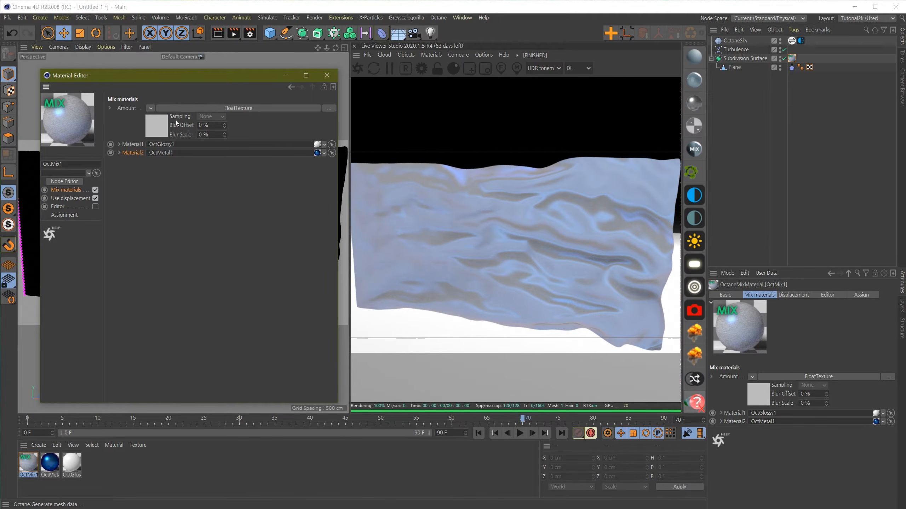
{"action": "left_click", "coordinate": [179, 108]}
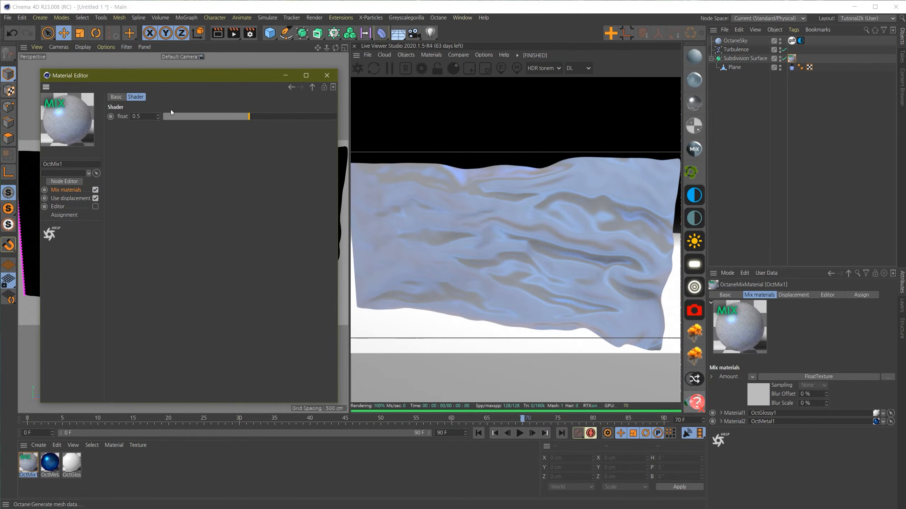
{"action": "left_click", "coordinate": [304, 117]}
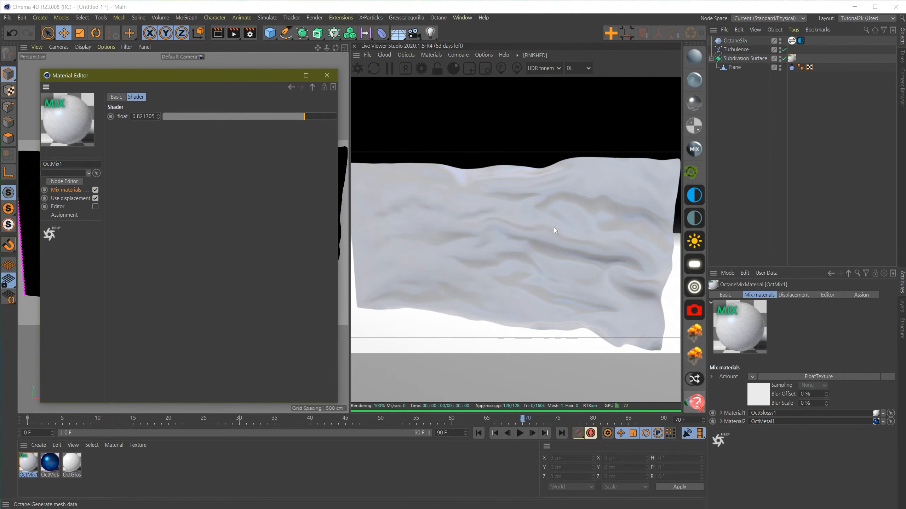
{"action": "left_click", "coordinate": [183, 117]}
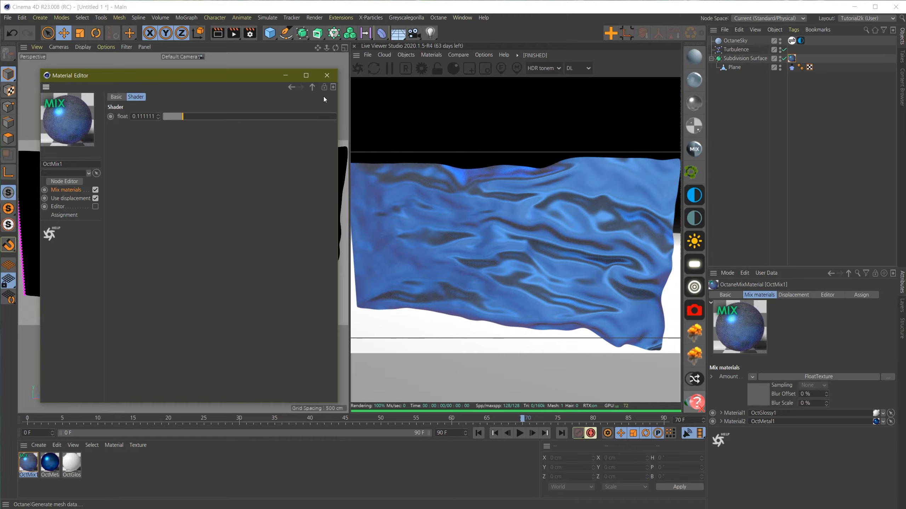
{"action": "left_click", "coordinate": [312, 88]}
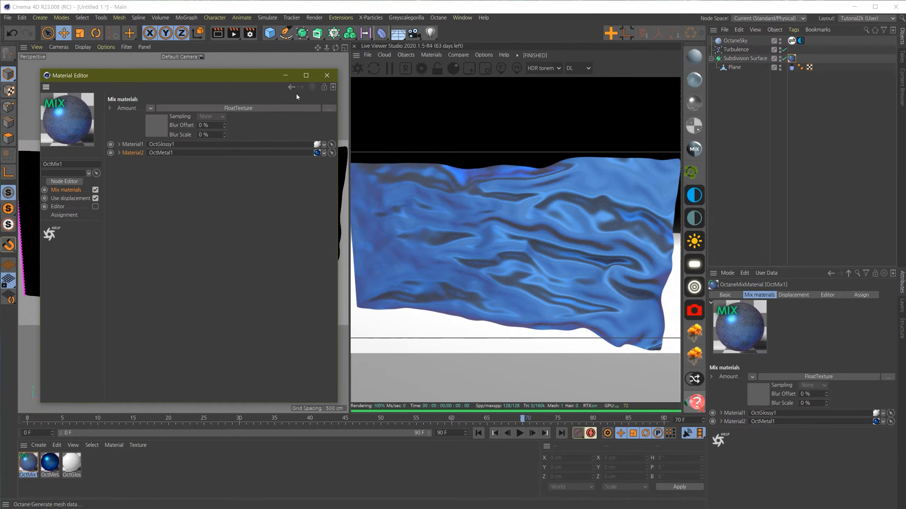
Clear the float texture from the mix amount of OctMix1
{"action": "left_click", "coordinate": [153, 108]}
{"action": "left_click", "coordinate": [166, 119]}
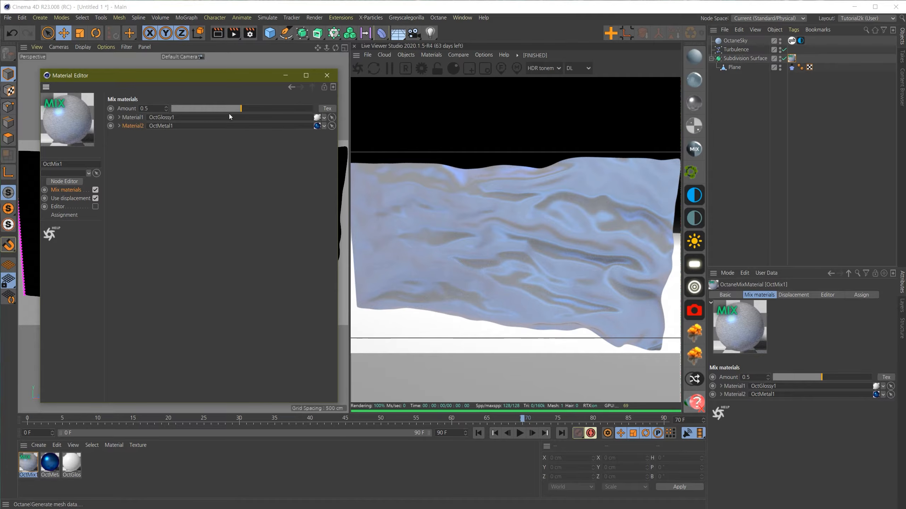
{"action": "left_click_drag", "start_coordinate": [247, 75], "coordinate": [281, 67]}
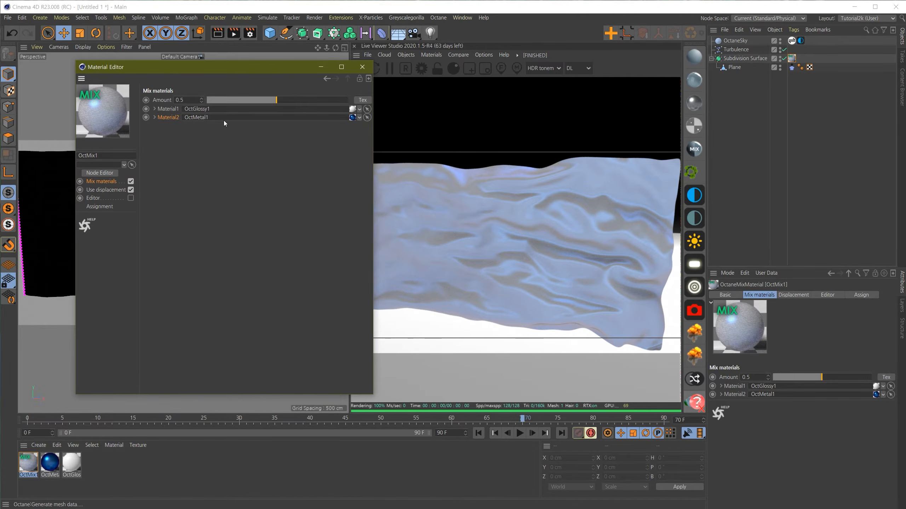
Open OctMix1 in the Octane Node Editor and space the glossy and metallic nodes away from the mix node
{"action": "left_click", "coordinate": [100, 173]}
{"action": "left_click_drag", "start_coordinate": [426, 185], "coordinate": [602, 86]}
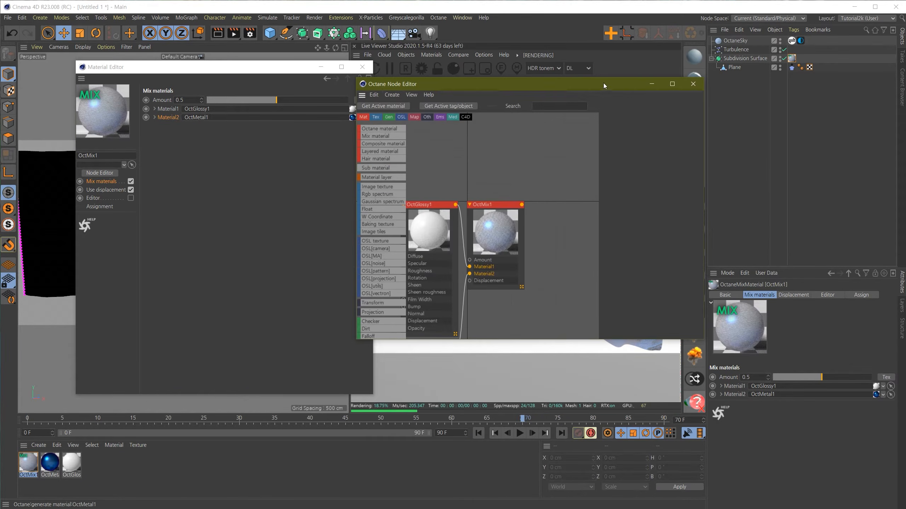
{"action": "middle_click_drag", "start_coordinate": [505, 225], "coordinate": [526, 196]}
{"action": "scroll", "coordinate": [529, 211], "scroll_direction": "down", "scroll_amount": 3}
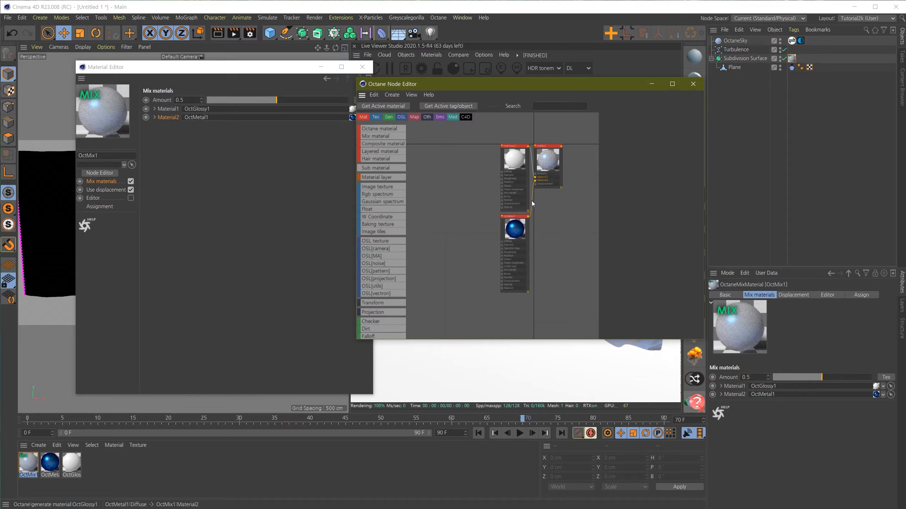
{"action": "scroll", "coordinate": [498, 158], "scroll_direction": "down", "scroll_amount": 2}
{"action": "left_click_drag", "start_coordinate": [498, 159], "coordinate": [464, 188]}
{"action": "left_click_drag", "start_coordinate": [499, 227], "coordinate": [465, 255]}
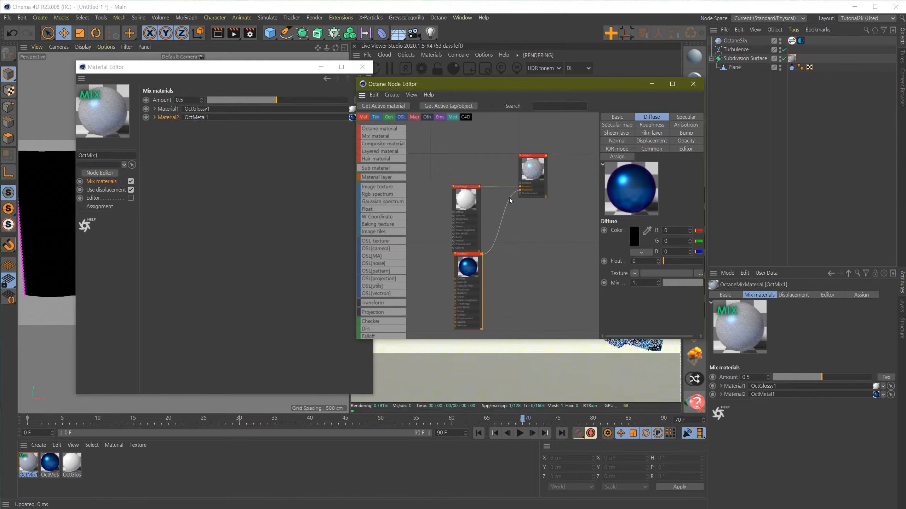
Search the node list for dirt and add a Dirt node above the glossy material node
{"action": "left_click", "coordinate": [552, 106]}
{"action": "type", "text": "dirt"}
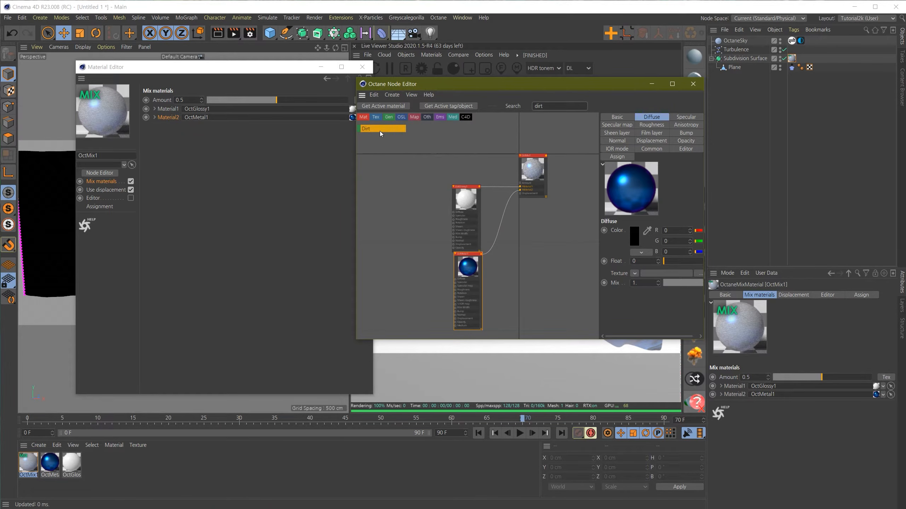
{"action": "left_click_drag", "start_coordinate": [389, 133], "coordinate": [442, 148]}
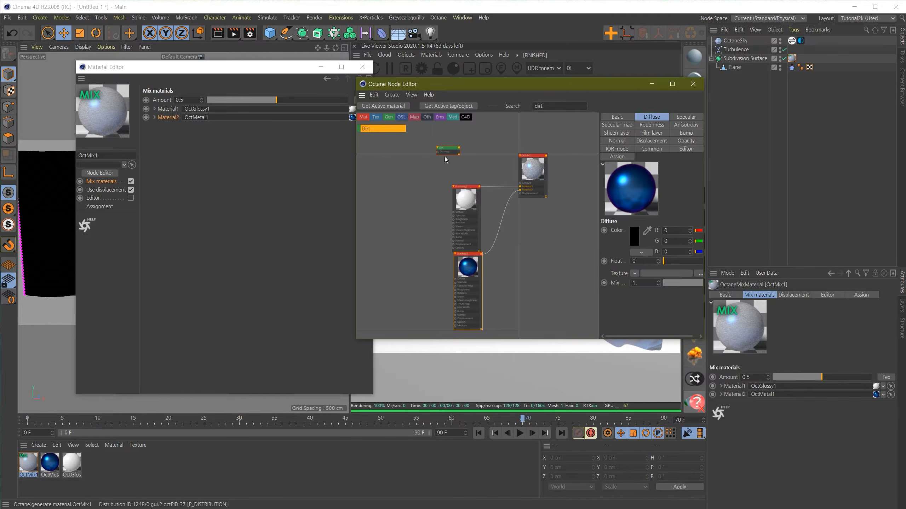
Connect the Dirt node's output to the Amount input of the OctMix1 node
{"action": "scroll", "coordinate": [451, 153], "scroll_direction": "up", "scroll_amount": 3}
{"action": "middle_click_drag", "start_coordinate": [522, 176], "coordinate": [501, 183]}
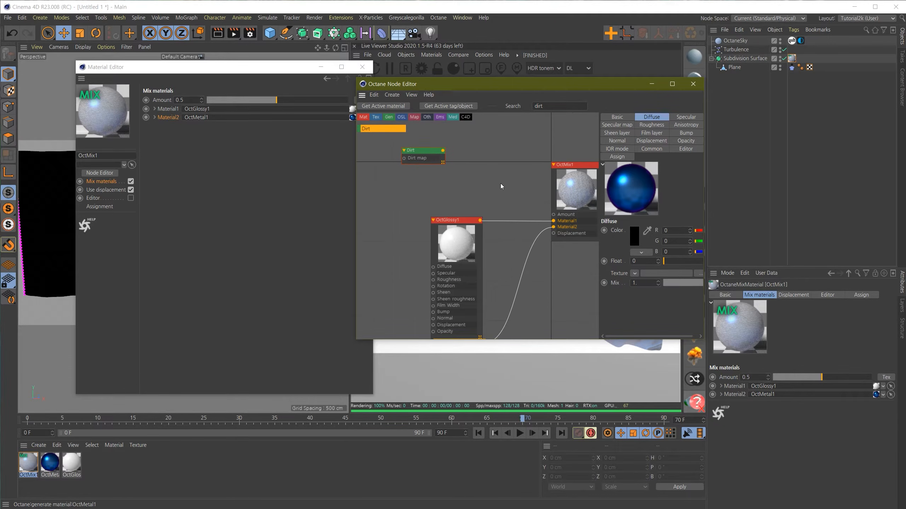
{"action": "left_click_drag", "start_coordinate": [443, 150], "coordinate": [553, 214]}
{"action": "scroll", "coordinate": [531, 251], "scroll_direction": "down", "scroll_amount": 4}
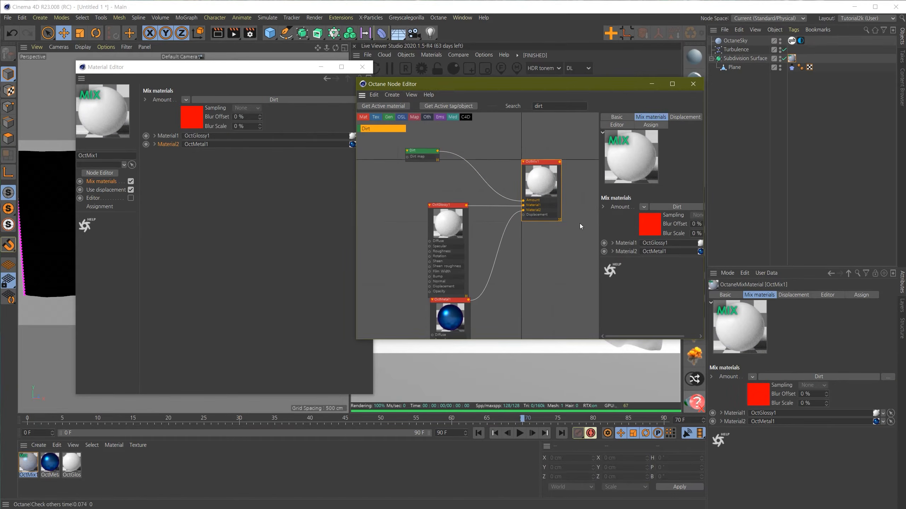
Move the node editor aside to uncover the render and set the Dirt node's strength to about 1.67
{"action": "left_click", "coordinate": [421, 151]}
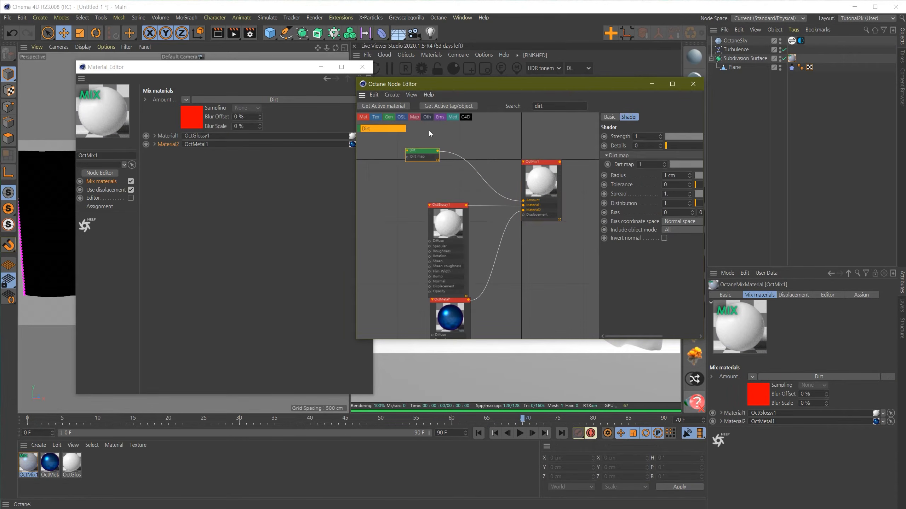
{"action": "left_click_drag", "start_coordinate": [599, 169], "coordinate": [564, 169]}
{"action": "left_click_drag", "start_coordinate": [607, 82], "coordinate": [300, 109]}
{"action": "left_click_drag", "start_coordinate": [373, 164], "coordinate": [384, 167]}
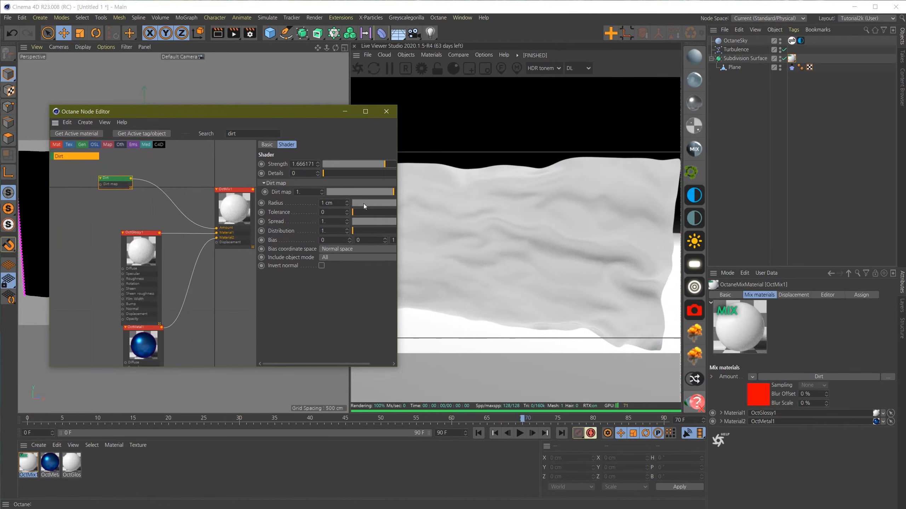
Set the Dirt node's tolerance to about 0.056 and its radius to 50 cm
{"action": "left_click_drag", "start_coordinate": [371, 211], "coordinate": [365, 212]}
{"action": "double_click", "coordinate": [322, 203]}
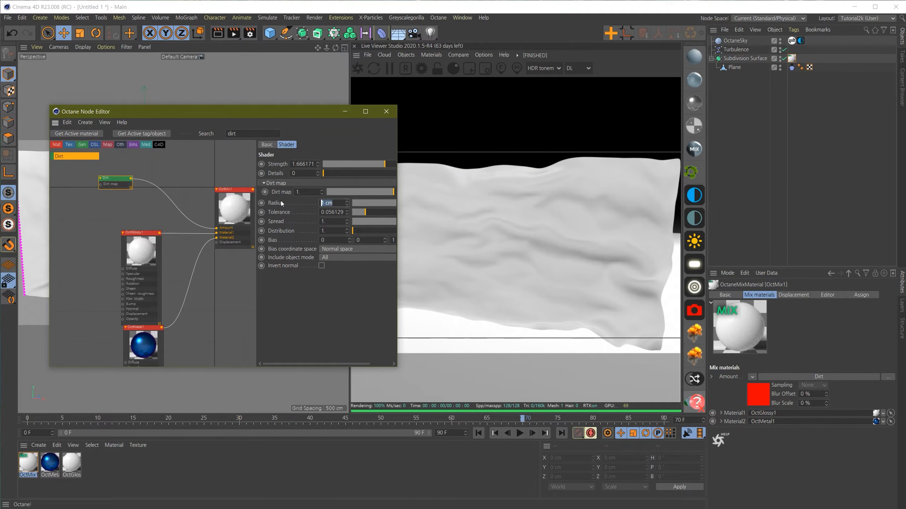
{"action": "type", "text": "50"}
{"action": "key", "text": "Return"}
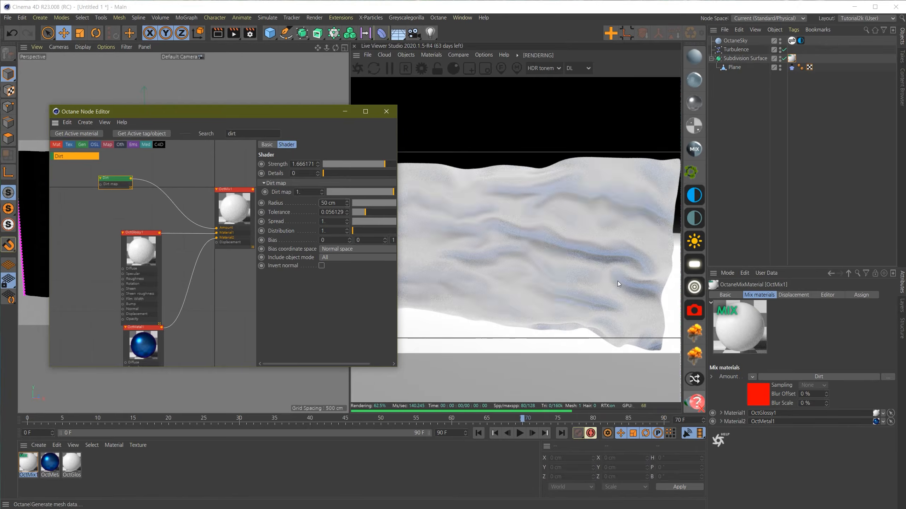
Set the Dirt node's distribution to about 23.35 and check the flag's folds in a close-up render
{"action": "right_click_drag", "start_coordinate": [239, 390], "coordinate": [267, 388], "text": "alt"}
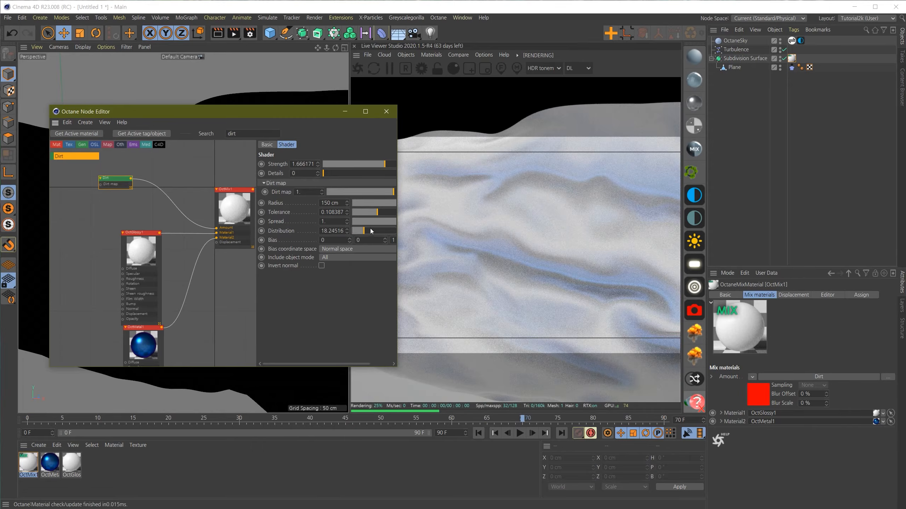
{"action": "left_click_drag", "start_coordinate": [369, 234], "coordinate": [373, 232]}
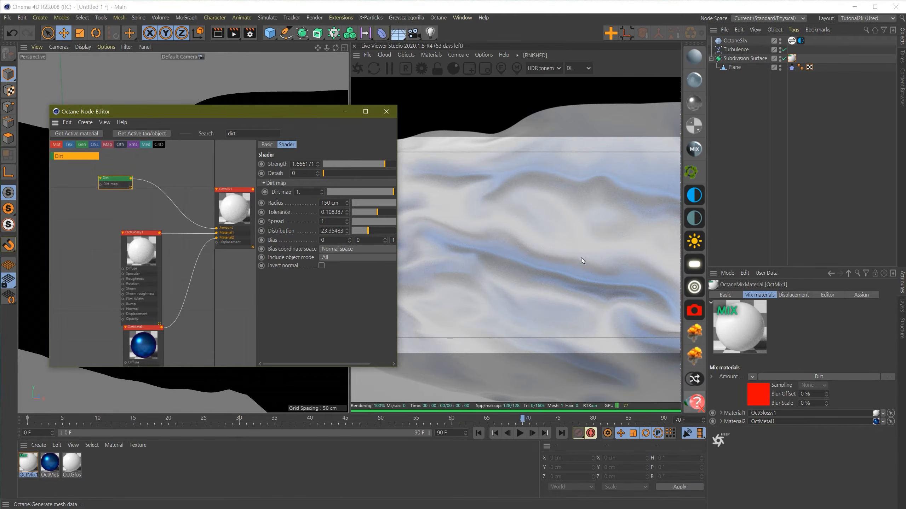
{"action": "left_click_drag", "start_coordinate": [289, 94], "coordinate": [301, 101], "text": "alt"}
{"action": "middle_click_drag", "start_coordinate": [300, 100], "coordinate": [286, 92], "text": "alt"}
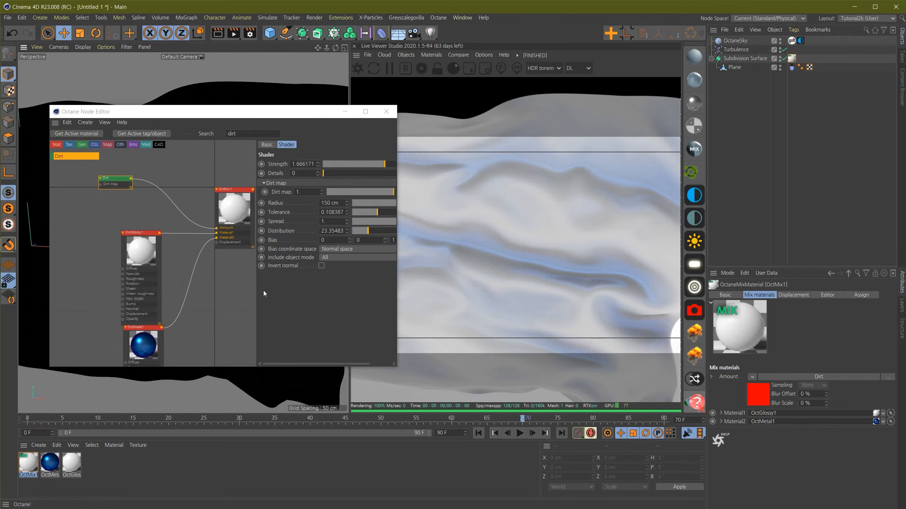
Turn on Invert normal for the Dirt node, close the node editor and frame the whole flag again
{"action": "left_click", "coordinate": [321, 265]}
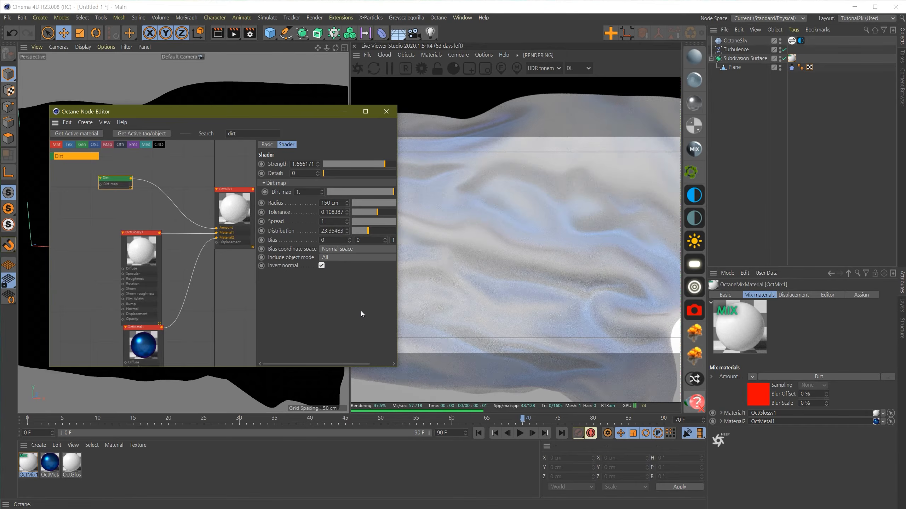
{"action": "left_click", "coordinate": [321, 266]}
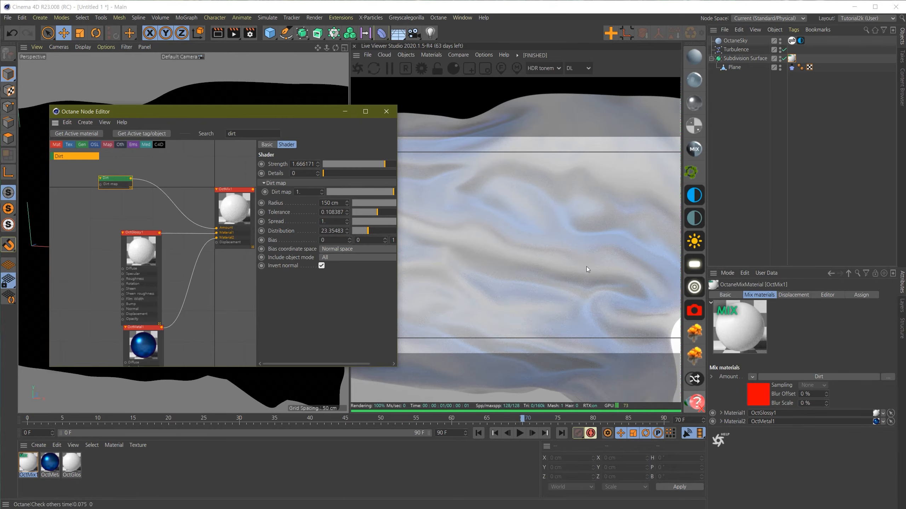
{"action": "left_click", "coordinate": [387, 112]}
{"action": "right_click_drag", "start_coordinate": [184, 231], "coordinate": [145, 243], "text": "alt"}
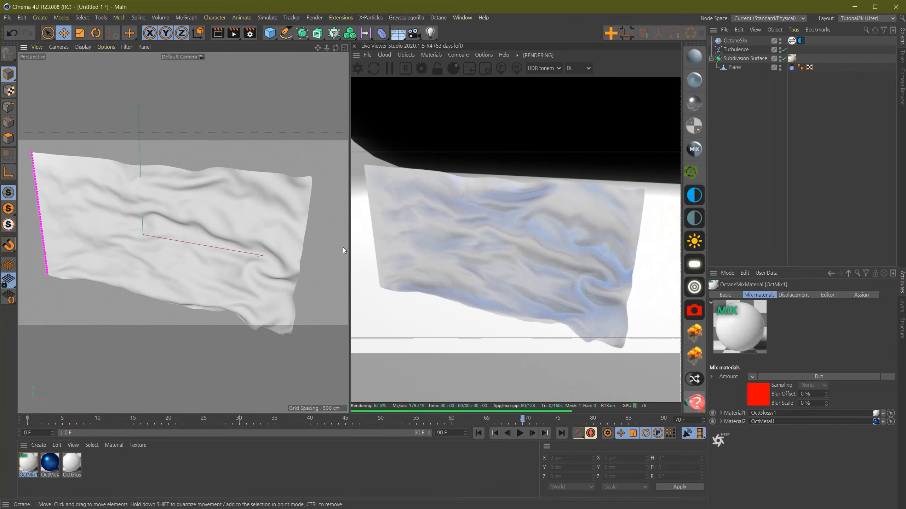
{"action": "right_click_drag", "start_coordinate": [182, 211], "coordinate": [273, 246], "text": "alt"}
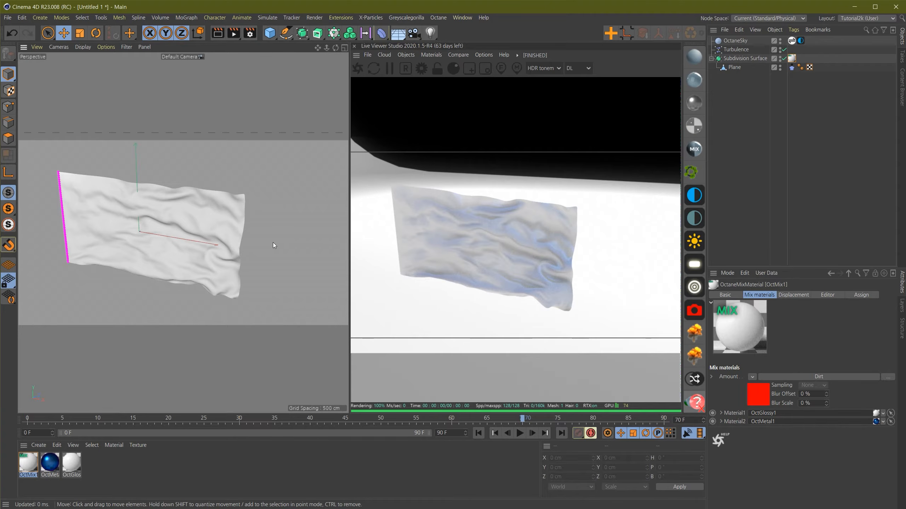
Add an Octane targeted area light to the scene
{"action": "left_click", "coordinate": [411, 57]}
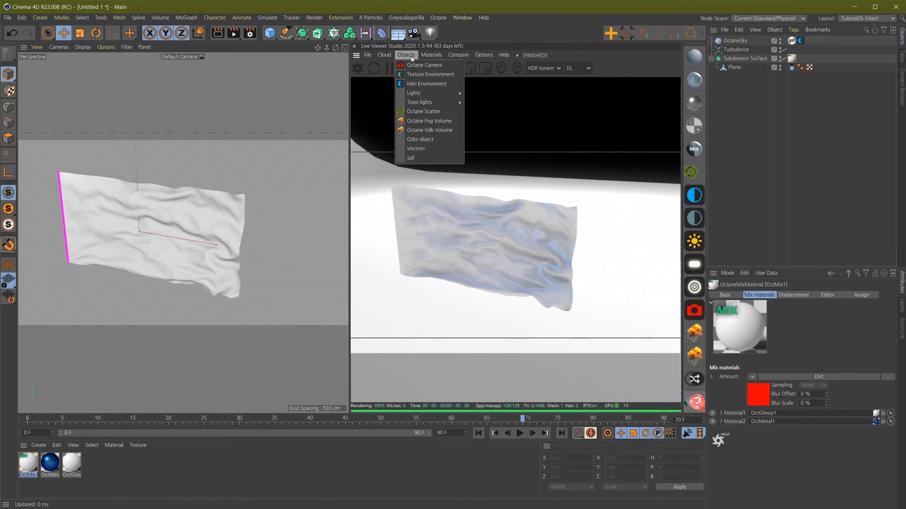
{"action": "mouse_move", "coordinate": [428, 94]}
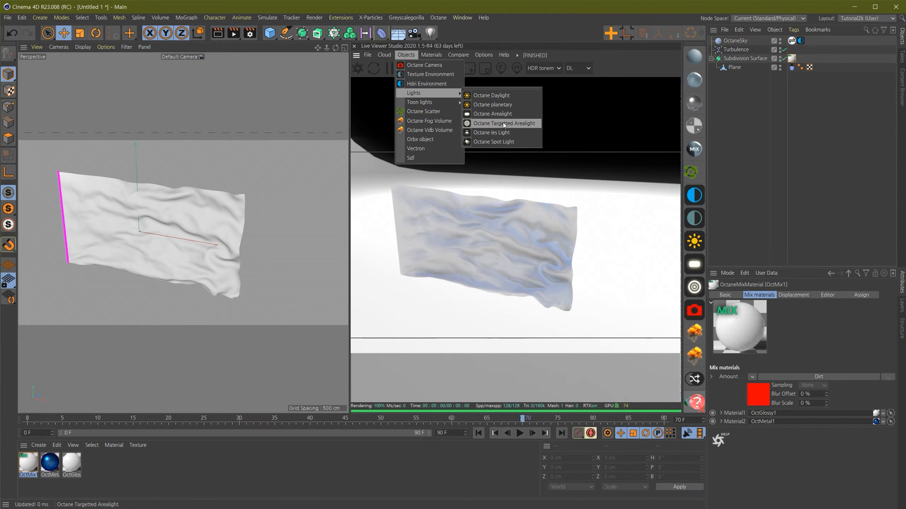
{"action": "left_click", "coordinate": [824, 122]}
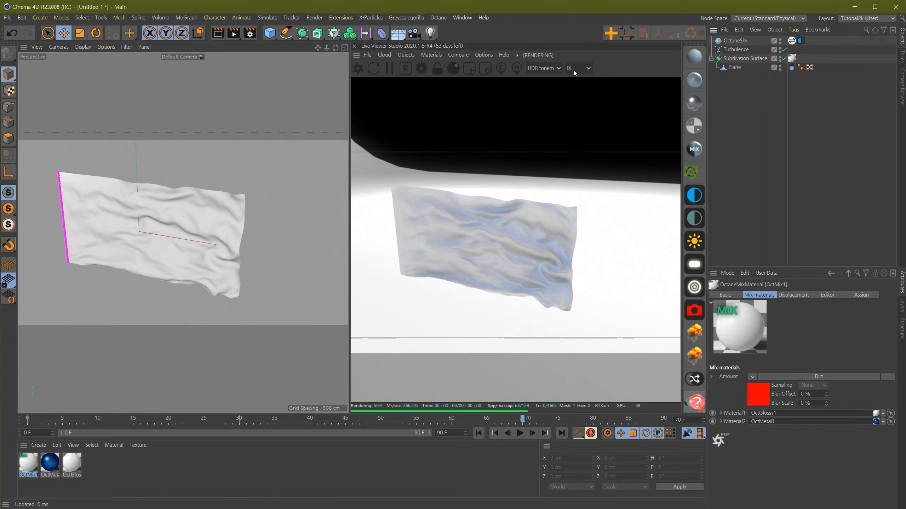
{"action": "mouse_move", "coordinate": [406, 56]}
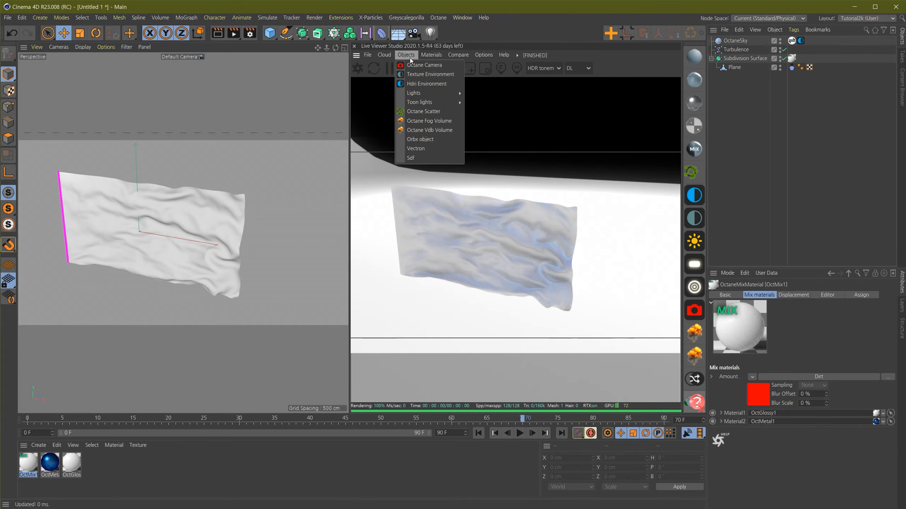
{"action": "mouse_move", "coordinate": [441, 92]}
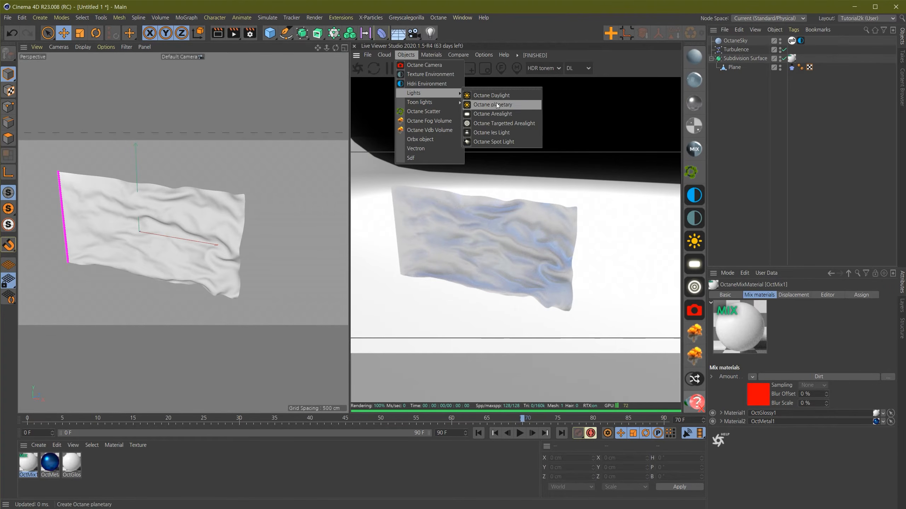
{"action": "left_click", "coordinate": [501, 124]}
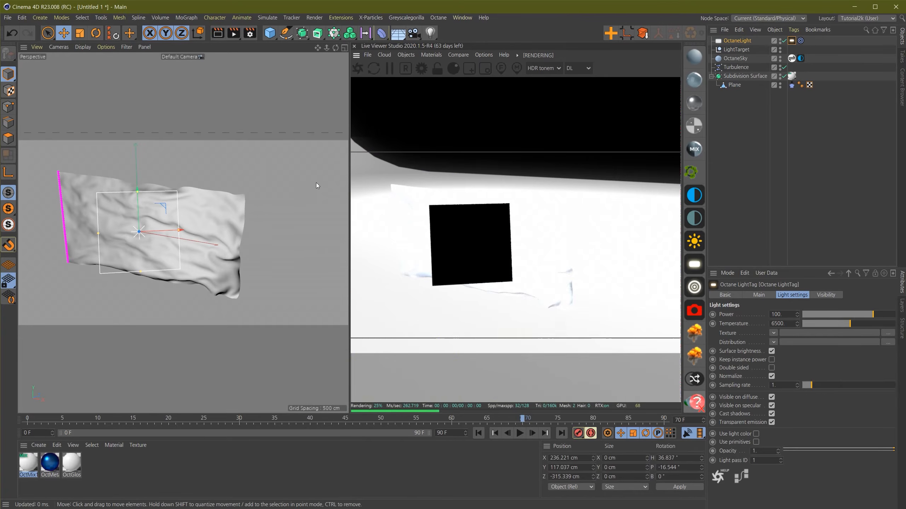
Move OctaneLight in the top view to just beyond the flag's free end, at about X 447 cm and Z -189 cm
{"action": "left_click", "coordinate": [749, 40]}
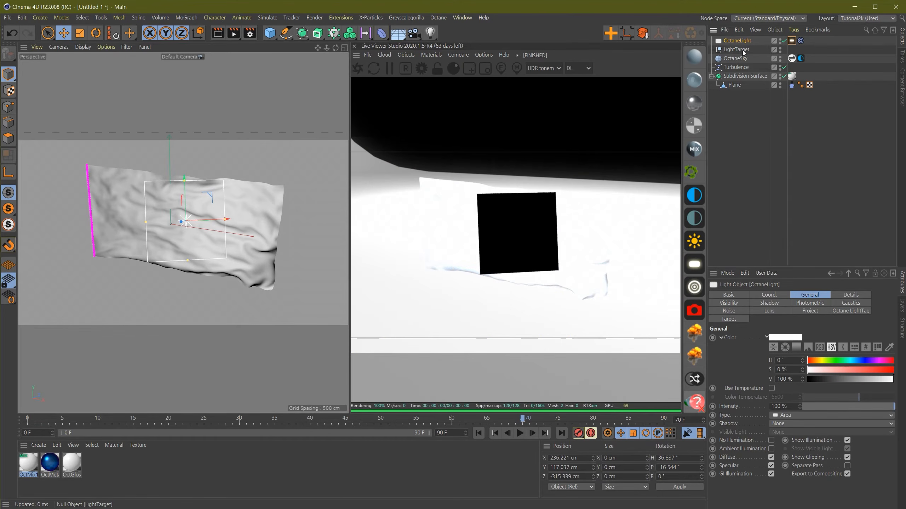
{"action": "left_click", "coordinate": [744, 50]}
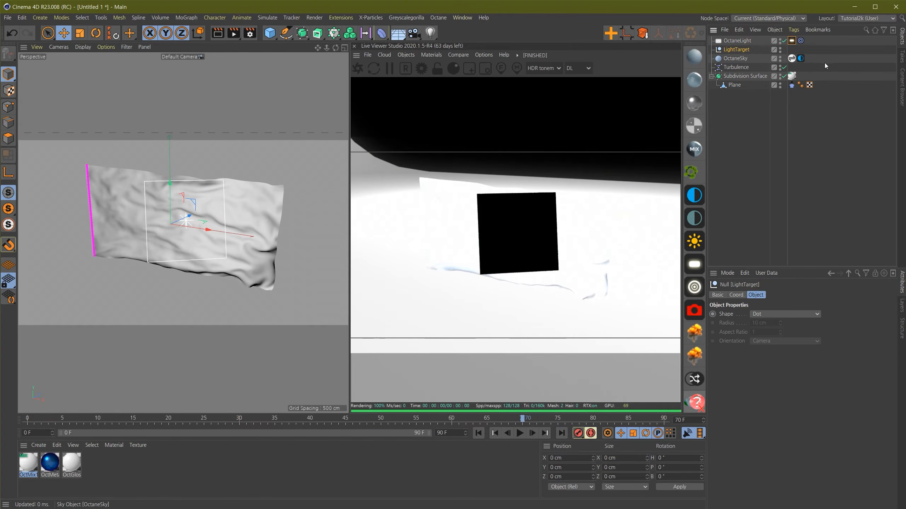
{"action": "middle_click_drag", "start_coordinate": [262, 211], "coordinate": [280, 220], "text": "alt"}
{"action": "right_click_drag", "start_coordinate": [300, 220], "coordinate": [280, 220], "text": "alt"}
{"action": "key", "text": "F2"}
{"action": "key", "text": "F1"}
{"action": "key", "text": "F2"}
{"action": "left_click", "coordinate": [736, 40]}
{"action": "key", "text": "e"}
{"action": "left_click_drag", "start_coordinate": [297, 356], "coordinate": [354, 310]}
{"action": "middle_click_drag", "start_coordinate": [271, 308], "coordinate": [266, 275], "text": "alt"}
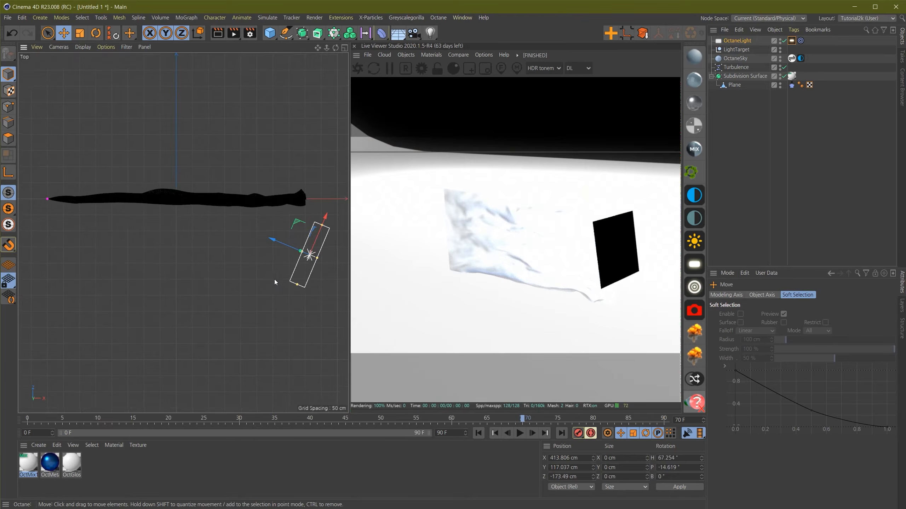
{"action": "scroll", "coordinate": [269, 277], "scroll_direction": "down", "scroll_amount": 2}
{"action": "left_click_drag", "start_coordinate": [310, 310], "coordinate": [319, 313]}
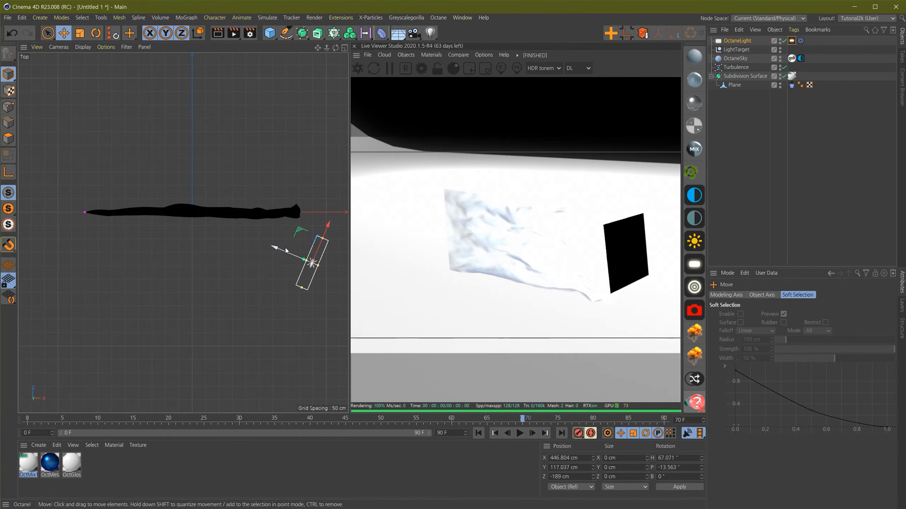
Raise OctaneLight in the front view above the flag's free corner, to about X 476 cm and Y 252 cm
{"action": "key", "text": "F4"}
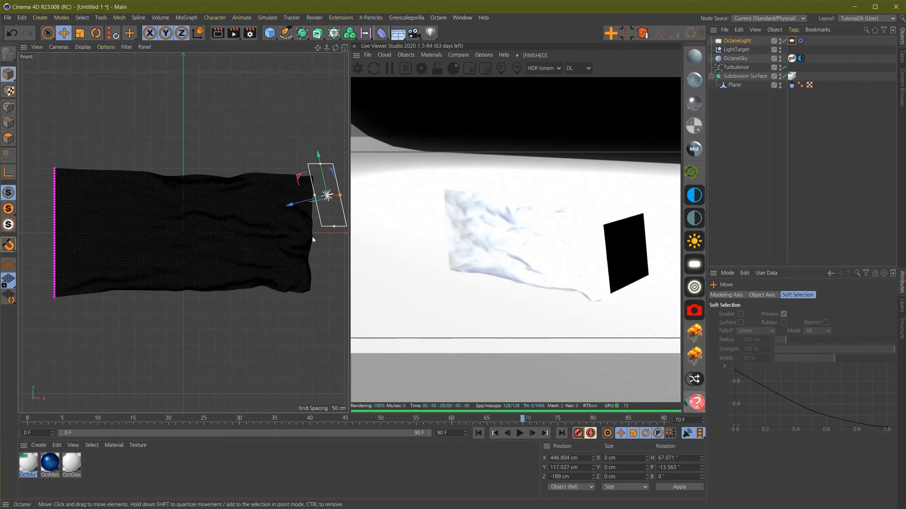
{"action": "scroll", "coordinate": [303, 242], "scroll_direction": "down", "scroll_amount": 2}
{"action": "middle_click_drag", "start_coordinate": [297, 246], "coordinate": [278, 254], "text": "alt"}
{"action": "left_click_drag", "start_coordinate": [300, 339], "coordinate": [319, 305]}
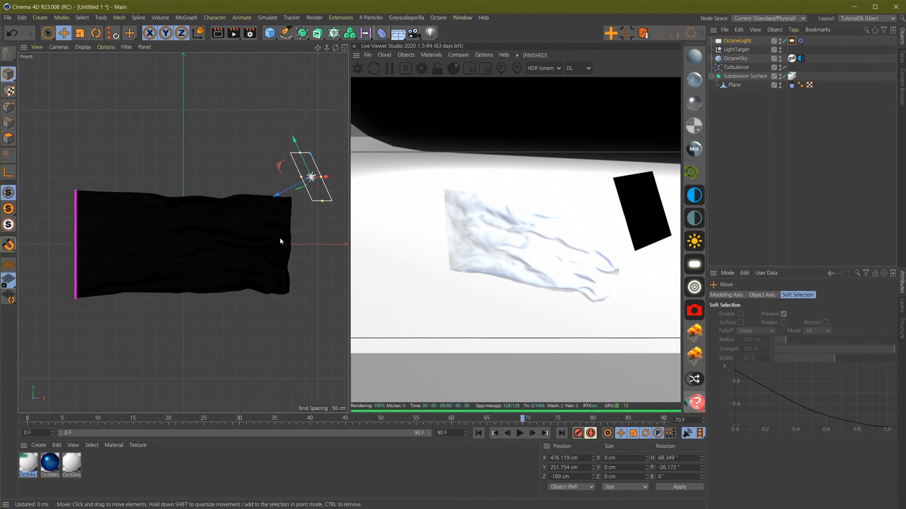
Duplicate the area light three times so that one light sits near each corner of the flag
{"action": "left_click_drag", "start_coordinate": [296, 321], "coordinate": [35, 320], "text": "ctrl"}
{"action": "left_click_drag", "start_coordinate": [50, 170], "coordinate": [302, 328], "text": "ctrl"}
{"action": "mouse_move", "coordinate": [229, 209]}
{"action": "left_mouse_down", "text": "alt"}
{"action": "mouse_move", "coordinate": [106, 204]}
{"action": "mouse_move", "coordinate": [342, 191]}
{"action": "mouse_move", "coordinate": [149, 200]}
{"action": "mouse_move", "coordinate": [223, 197]}
{"action": "mouse_move", "coordinate": [225, 189]}
{"action": "mouse_move", "coordinate": [250, 216]}
{"action": "mouse_move", "coordinate": [241, 213]}
{"action": "left_mouse_up", "text": "alt"}
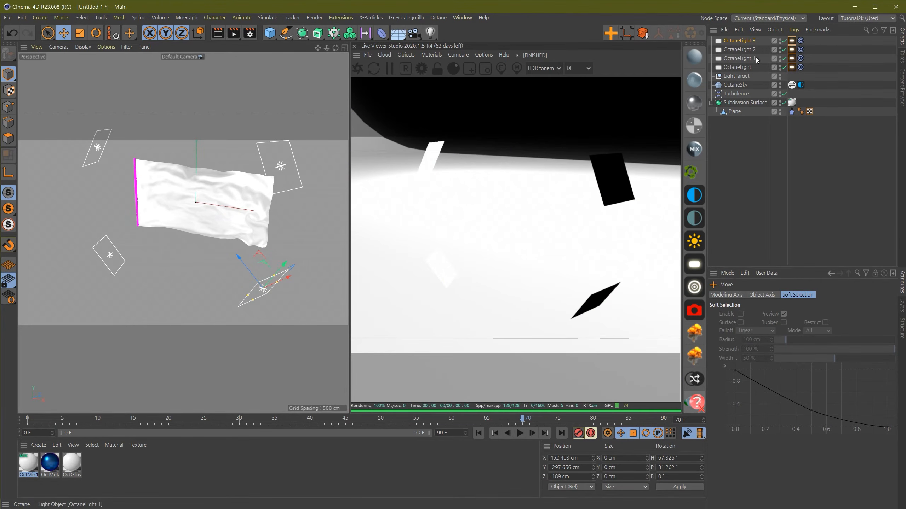
Select the light tags of all four area lights and enable Use light color for them
{"action": "left_click", "coordinate": [792, 68]}
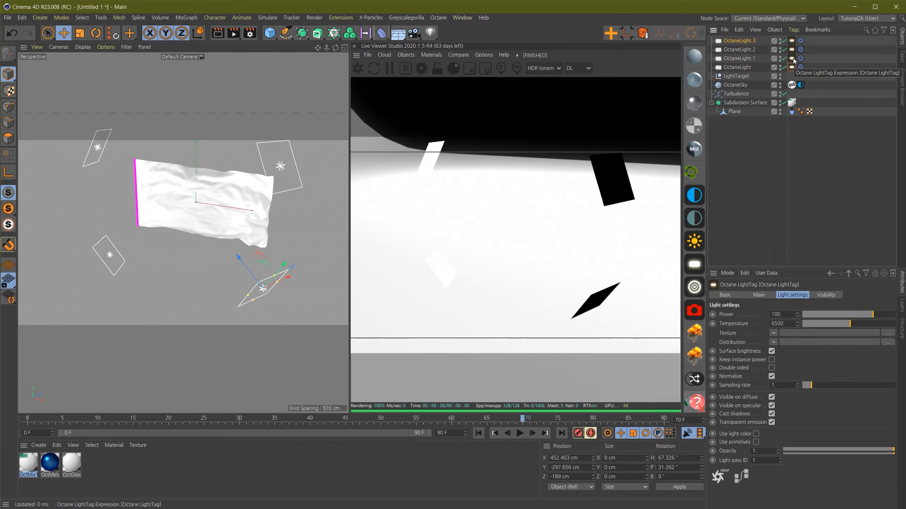
{"action": "left_click_drag", "start_coordinate": [792, 71], "coordinate": [791, 70]}
{"action": "left_click_drag", "start_coordinate": [790, 39], "coordinate": [791, 38]}
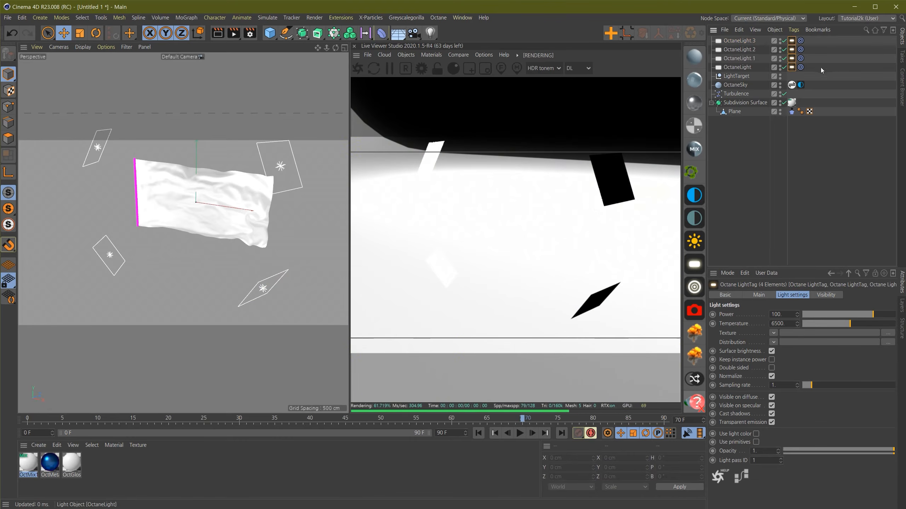
{"action": "left_click", "coordinate": [791, 41]}
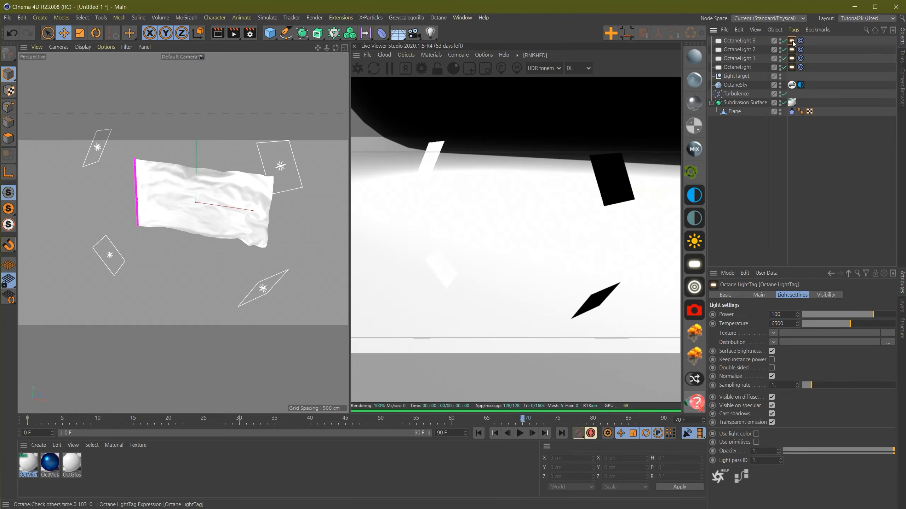
{"action": "left_click", "coordinate": [791, 68], "text": "shift"}
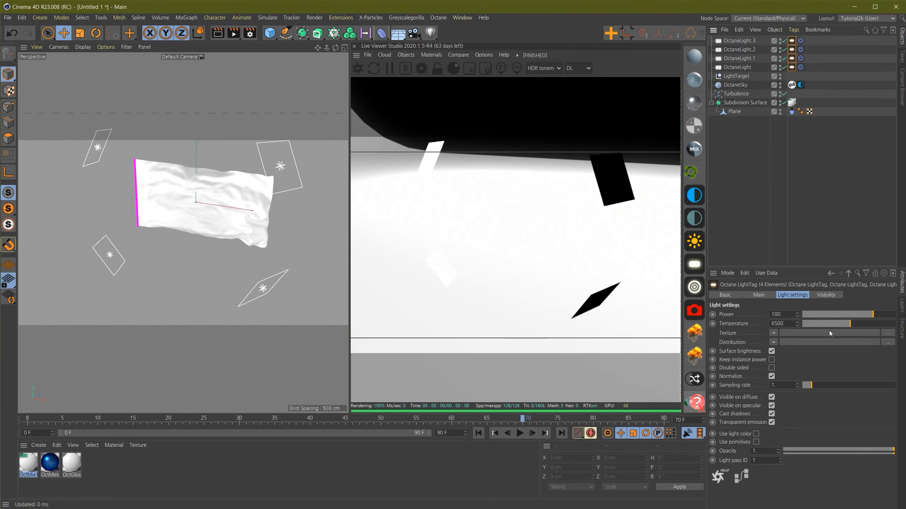
{"action": "left_click", "coordinate": [755, 434]}
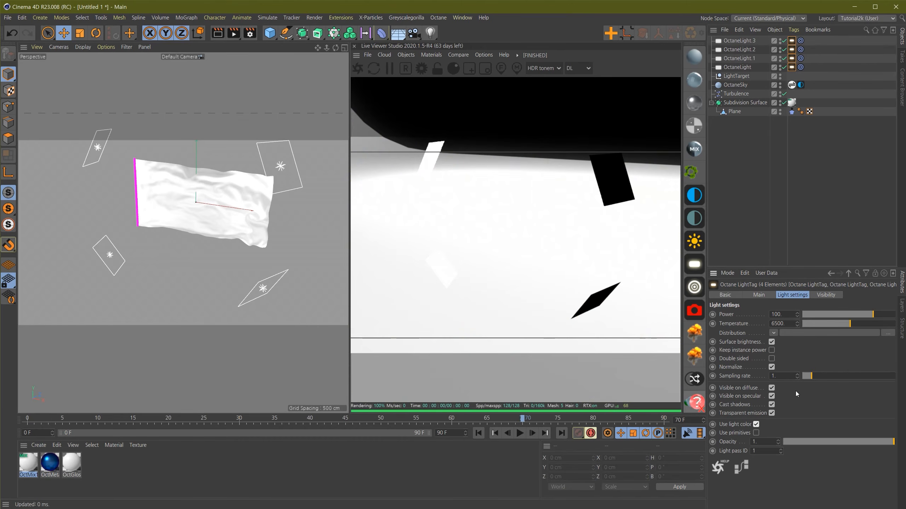
Set the color of OctaneLight to pink with hue 311° and saturation 60%
{"action": "left_click", "coordinate": [745, 68]}
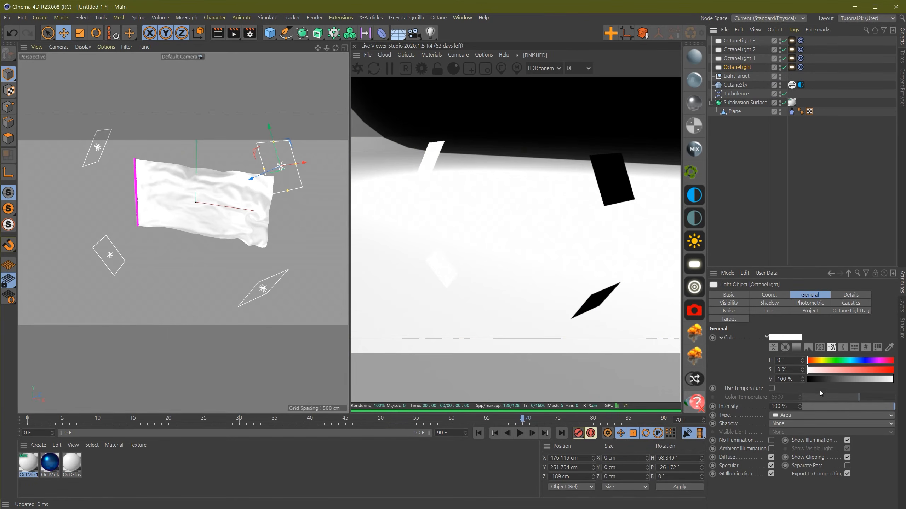
{"action": "left_click", "coordinate": [792, 338]}
{"action": "left_click", "coordinate": [822, 344]}
{"action": "left_click", "coordinate": [841, 335]}
{"action": "left_click_drag", "start_coordinate": [849, 336], "coordinate": [859, 335]}
{"action": "left_click", "coordinate": [774, 367]}
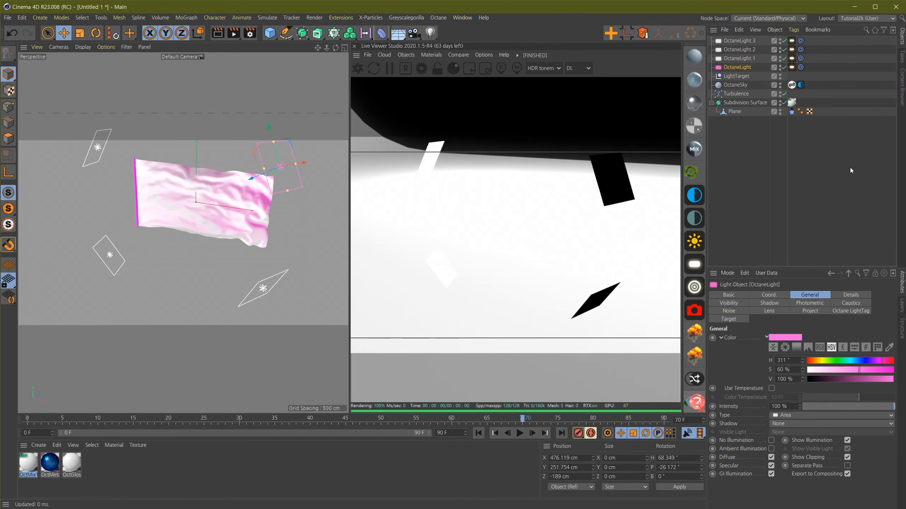
Set the color of OctaneLight.1 to dark blue
{"action": "left_click", "coordinate": [739, 58]}
{"action": "left_click", "coordinate": [784, 337]}
{"action": "left_click", "coordinate": [824, 335]}
{"action": "left_click_drag", "start_coordinate": [834, 346], "coordinate": [872, 345]}
{"action": "left_click", "coordinate": [827, 354]}
{"action": "left_click", "coordinate": [771, 368]}
Set the color of OctaneLight.2 to light turquoise and select OctaneLight.3
{"action": "left_click", "coordinate": [755, 50]}
{"action": "left_click", "coordinate": [847, 361]}
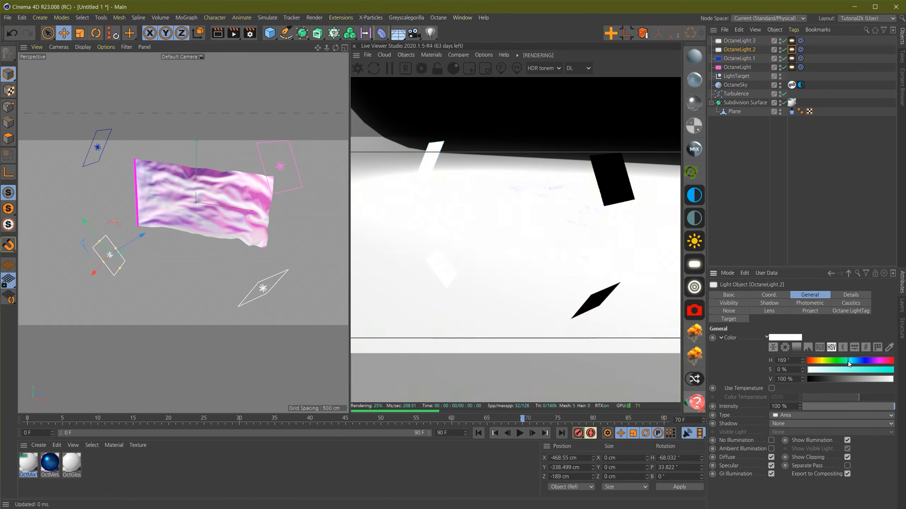
{"action": "left_click", "coordinate": [845, 370]}
{"action": "left_click", "coordinate": [739, 40]}
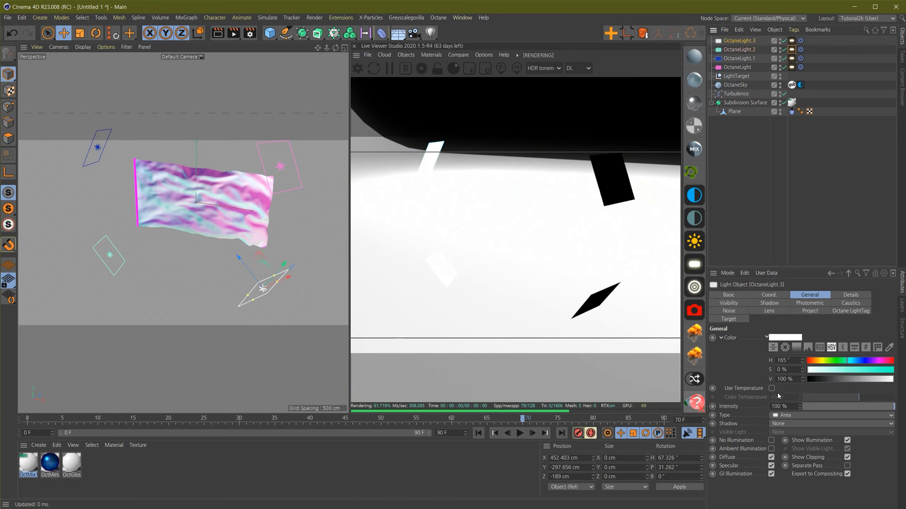
Set the color of OctaneLight.3 to blue with hue 216° and saturation 76%
{"action": "left_click", "coordinate": [857, 360]}
{"action": "left_click", "coordinate": [850, 370]}
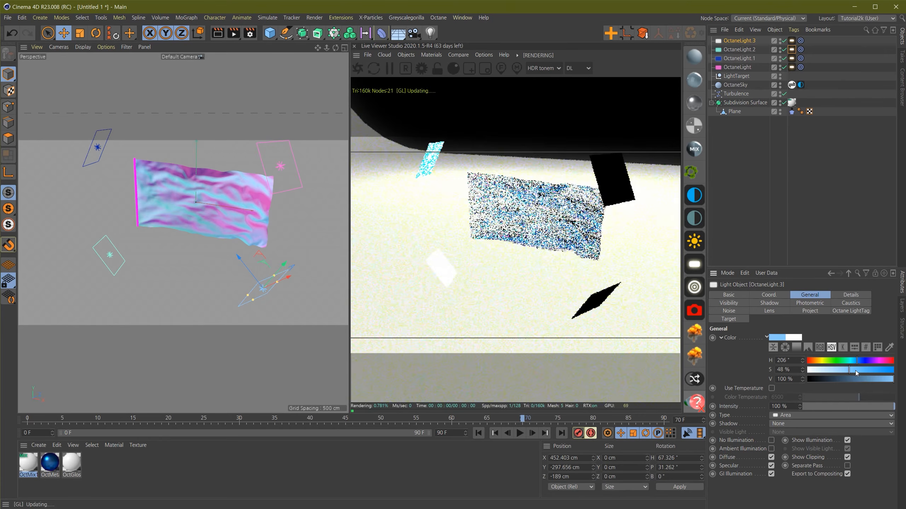
{"action": "left_click", "coordinate": [859, 361]}
{"action": "left_click", "coordinate": [872, 370]}
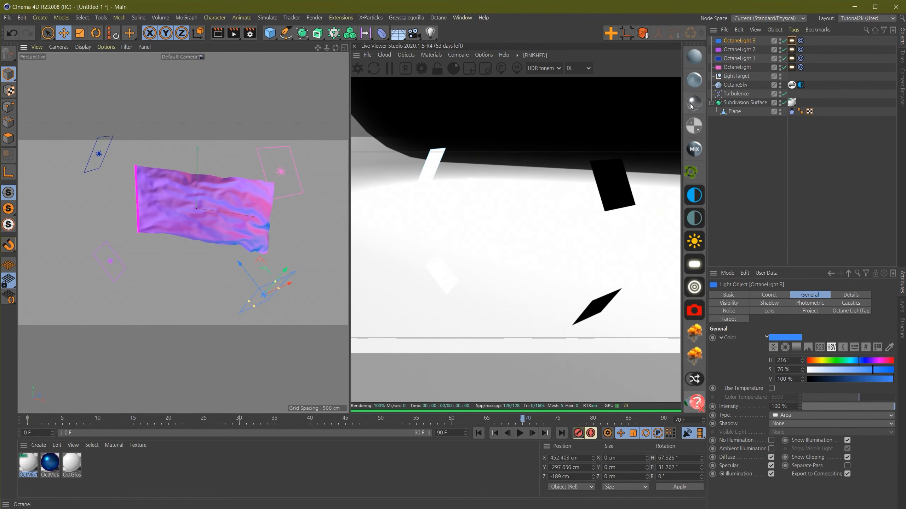
Select the light tags of all four area lights and lower their power to 10
{"action": "left_click", "coordinate": [791, 45]}
{"action": "left_click", "coordinate": [792, 68], "text": "shift"}
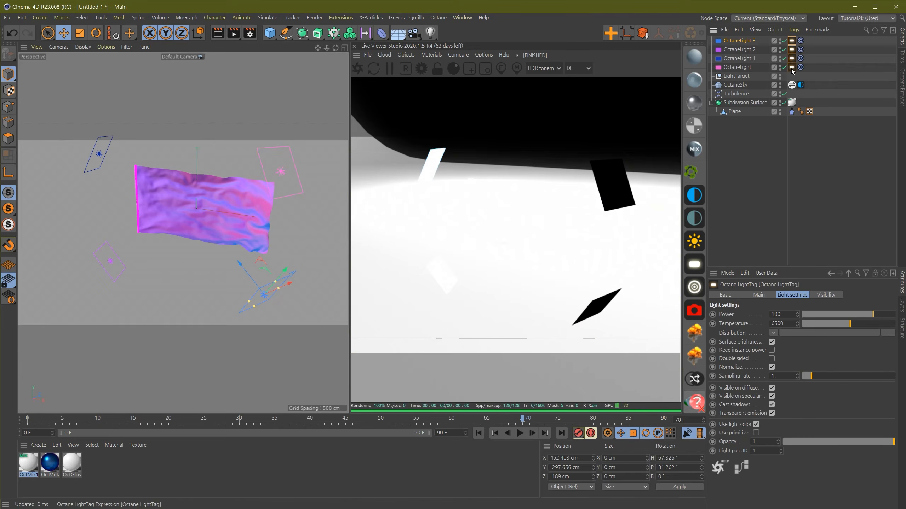
{"action": "left_click_drag", "start_coordinate": [872, 314], "coordinate": [864, 314]}
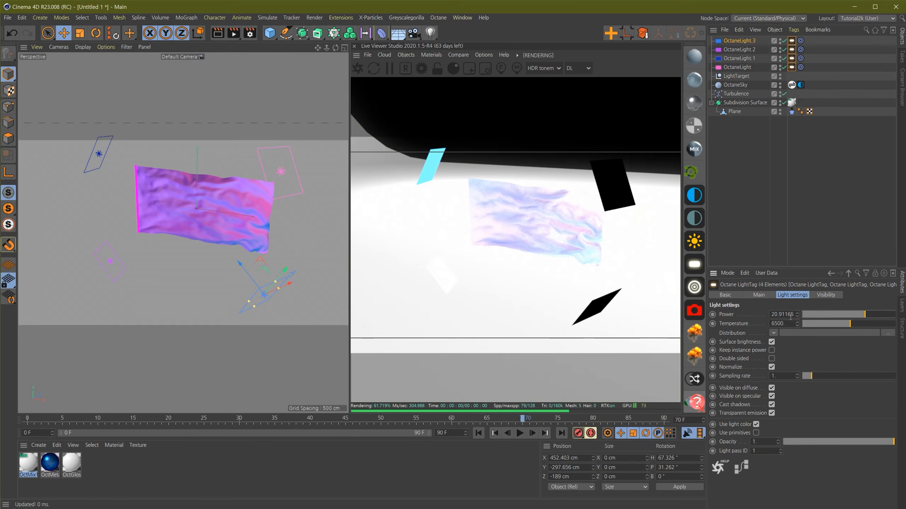
Play the cloth simulation with the flag framed closer and stop it at frame 46
{"action": "scroll", "coordinate": [235, 204], "scroll_direction": "up", "scroll_amount": 4}
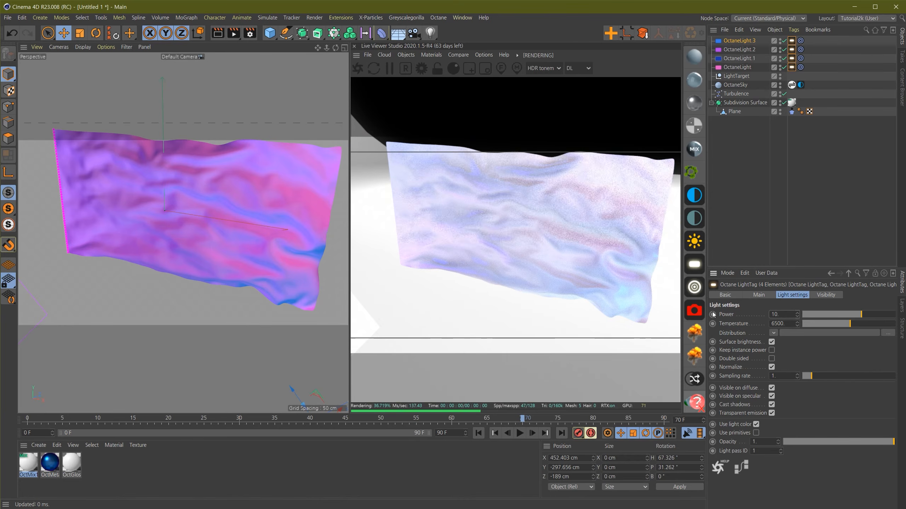
{"action": "scroll", "coordinate": [222, 195], "scroll_direction": "down", "scroll_amount": 4}
{"action": "scroll", "coordinate": [199, 203], "scroll_direction": "up", "scroll_amount": 2}
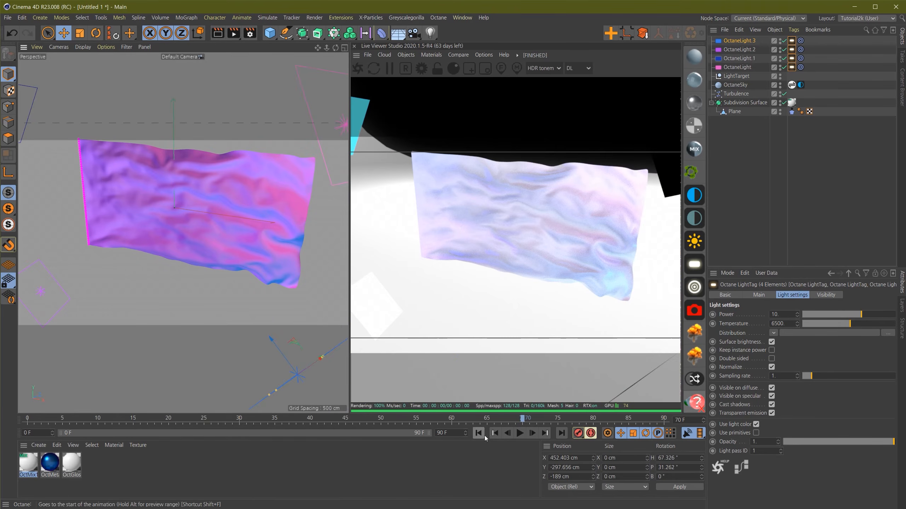
{"action": "left_click", "coordinate": [520, 433]}
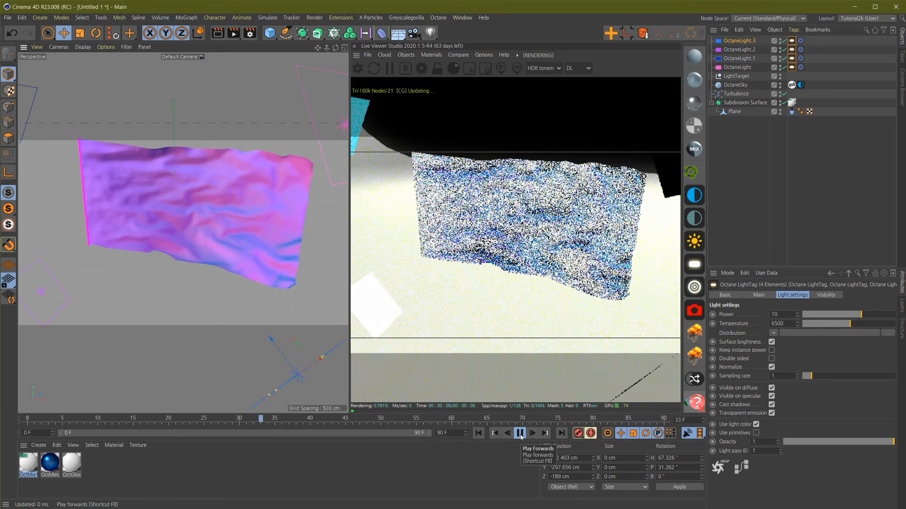
{"action": "left_click", "coordinate": [519, 434]}
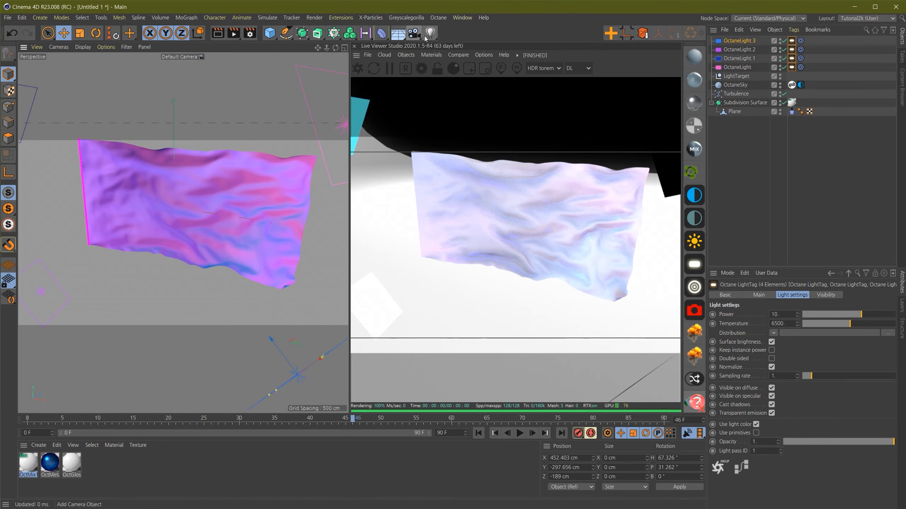
Add an Octane camera, look through it, and select the camera object
{"action": "left_click", "coordinate": [408, 56]}
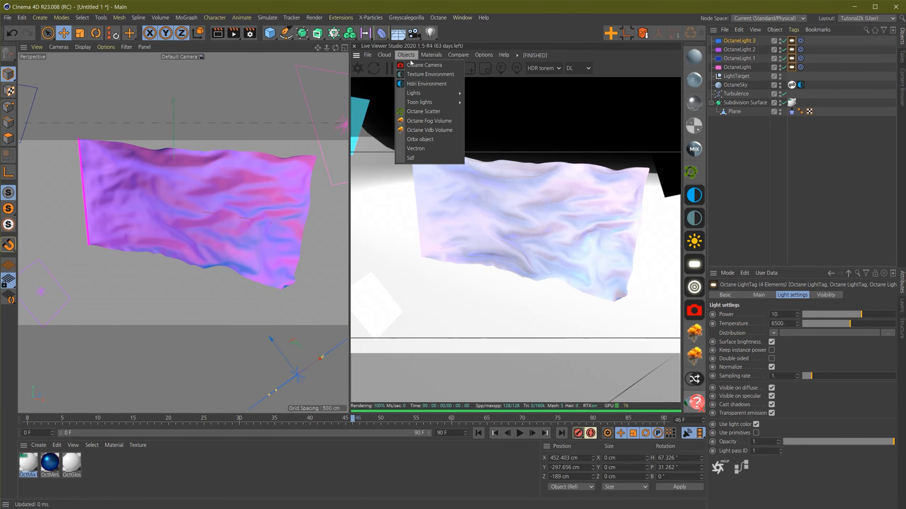
{"action": "left_click", "coordinate": [416, 65]}
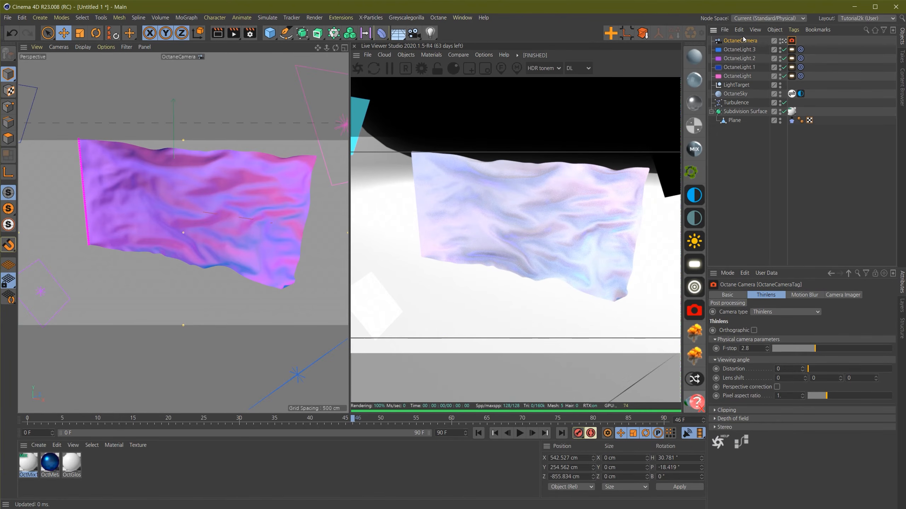
{"action": "left_click", "coordinate": [745, 41]}
Reset the camera's position and rotation to 0, and set its Z position to -549 cm
{"action": "left_click", "coordinate": [777, 296]}
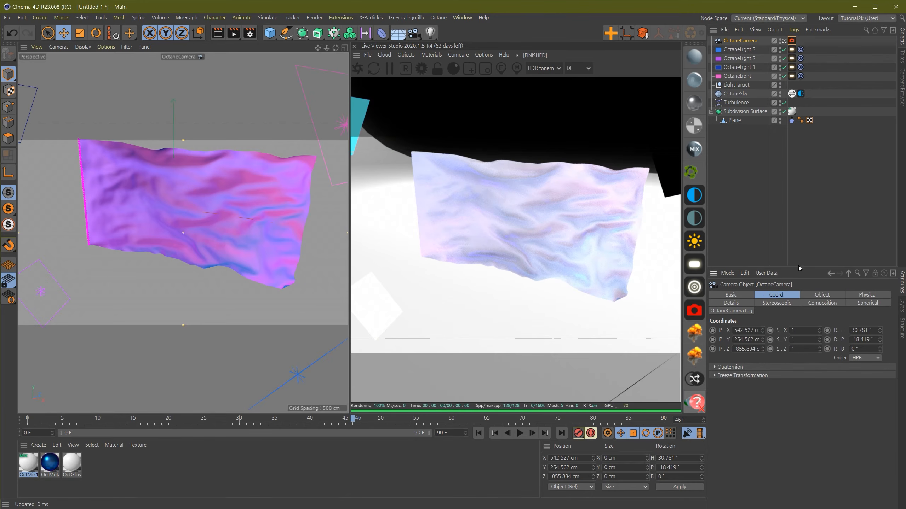
{"action": "left_click_drag", "start_coordinate": [871, 339], "coordinate": [846, 338]}
{"action": "left_click_drag", "start_coordinate": [758, 330], "coordinate": [717, 334]}
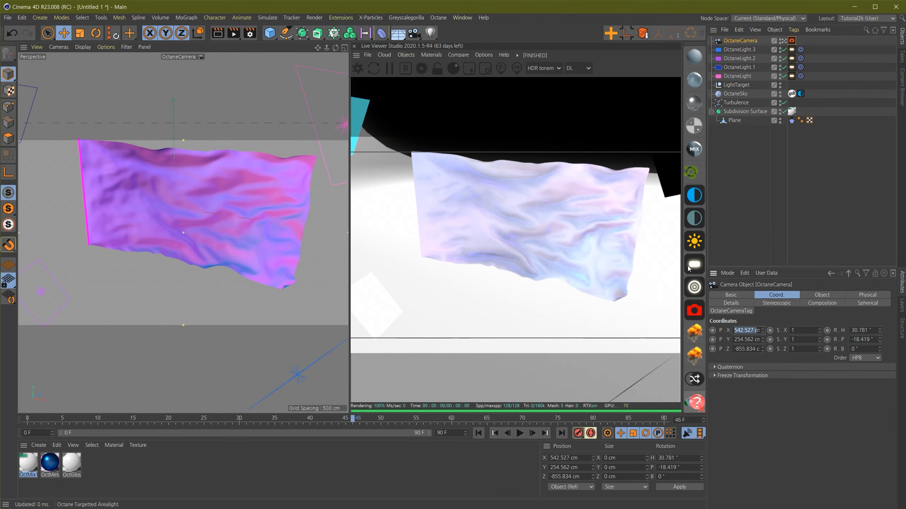
{"action": "left_click", "coordinate": [740, 42]}
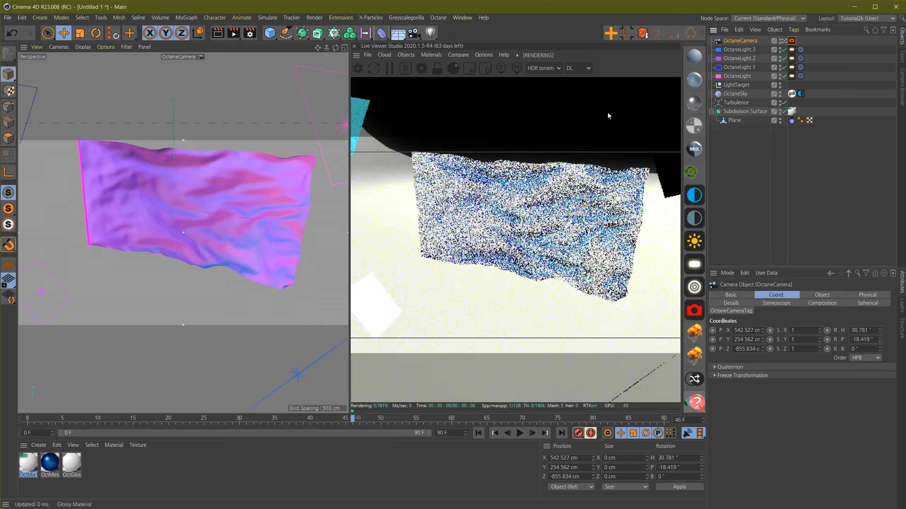
{"action": "left_click", "coordinate": [116, 36]}
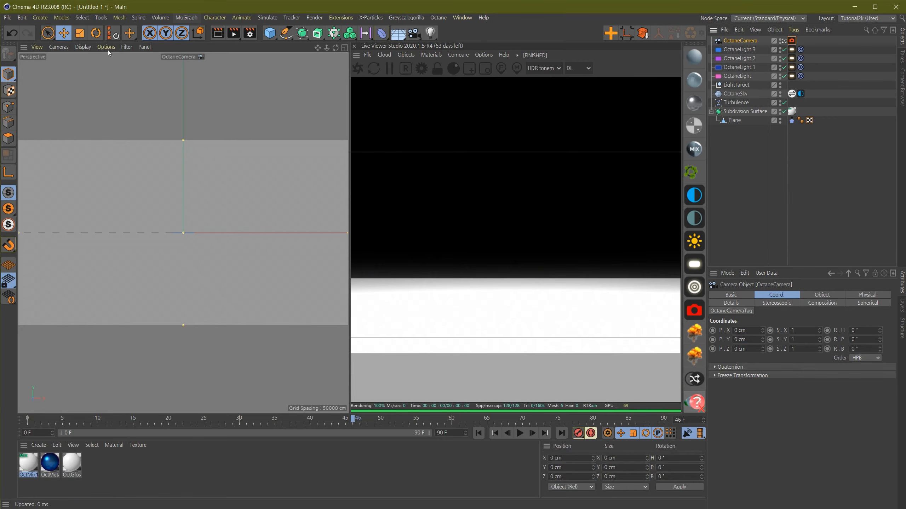
{"action": "left_click_drag", "start_coordinate": [764, 350], "coordinate": [765, 396]}
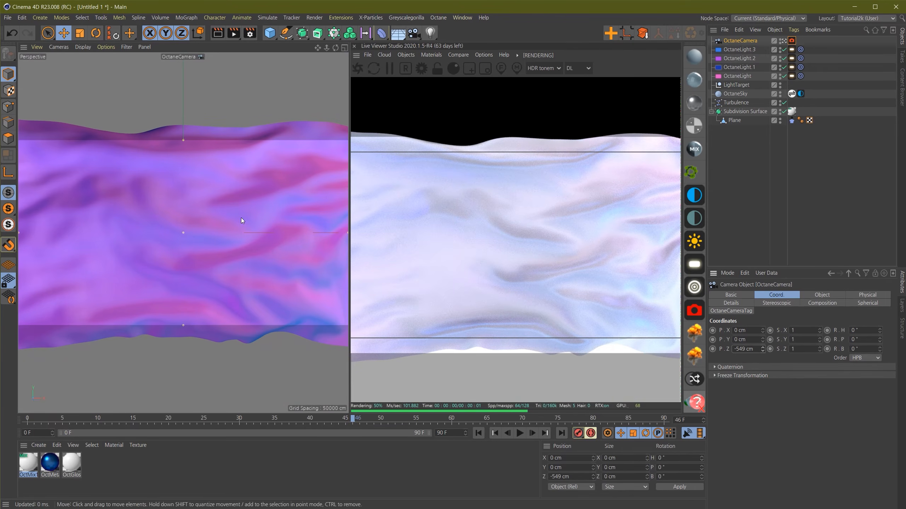
Inspect the OctGlossy1 material and OctaneLight.1, and open the blue metal material
{"action": "double_click", "coordinate": [72, 463]}
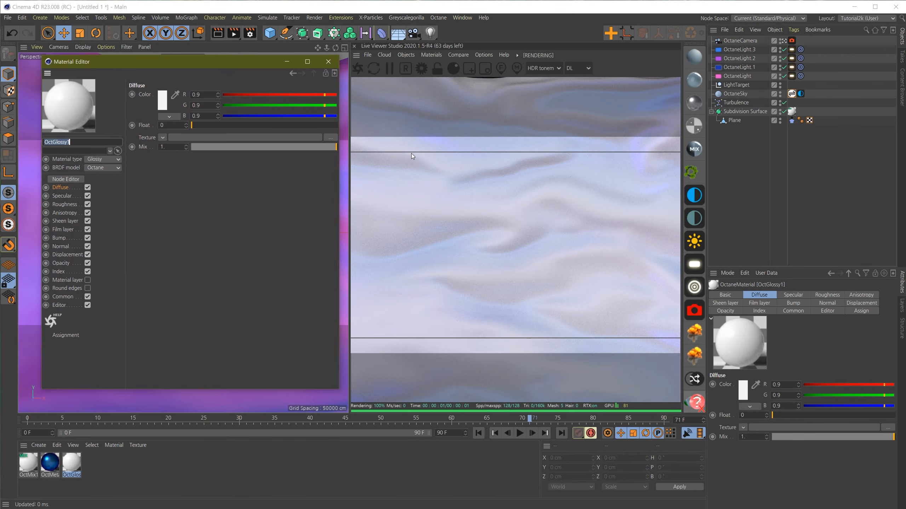
{"action": "left_click", "coordinate": [328, 61]}
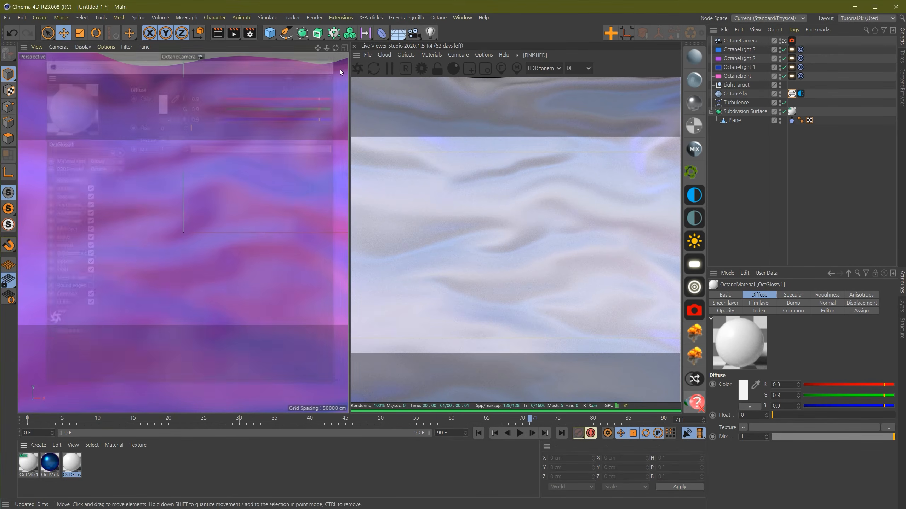
{"action": "left_click", "coordinate": [739, 49]}
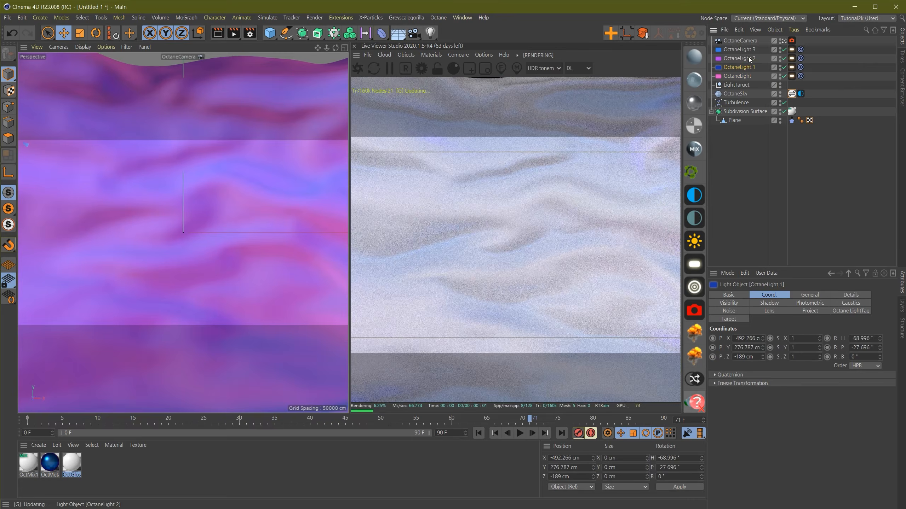
{"action": "double_click", "coordinate": [50, 463]}
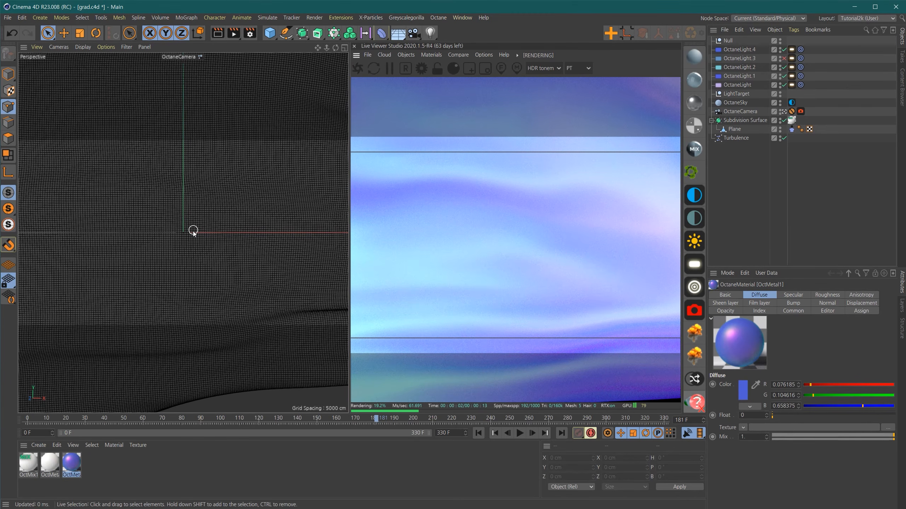
In the grad.c4d scene, examine the diffuse color, roughness and index of the OctMetal1 material
{"action": "double_click", "coordinate": [71, 469]}
{"action": "left_click_drag", "start_coordinate": [344, 60], "coordinate": [243, 75]}
{"action": "left_click", "coordinate": [64, 201]}
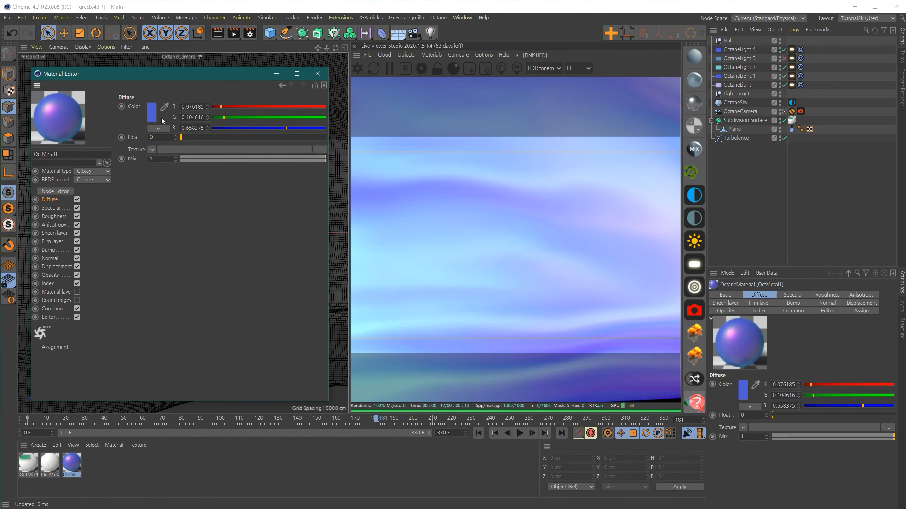
{"action": "left_click", "coordinate": [61, 216]}
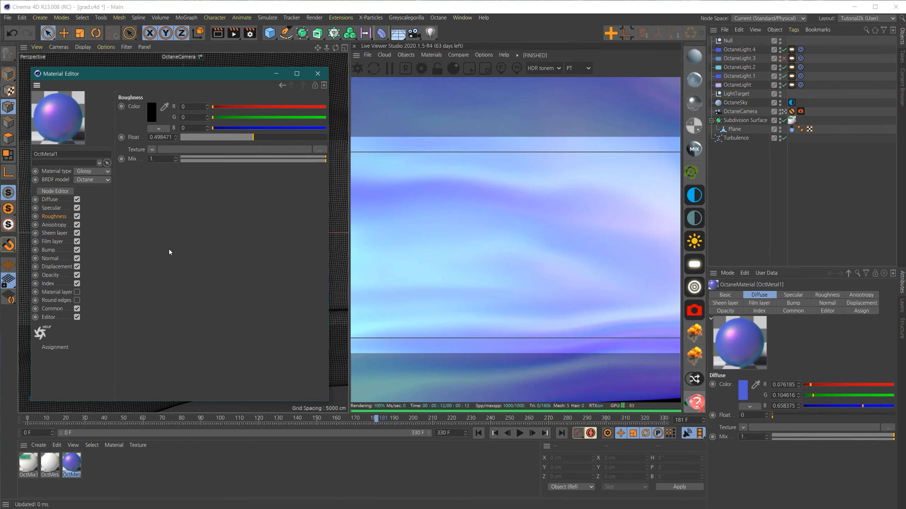
{"action": "left_click", "coordinate": [49, 284]}
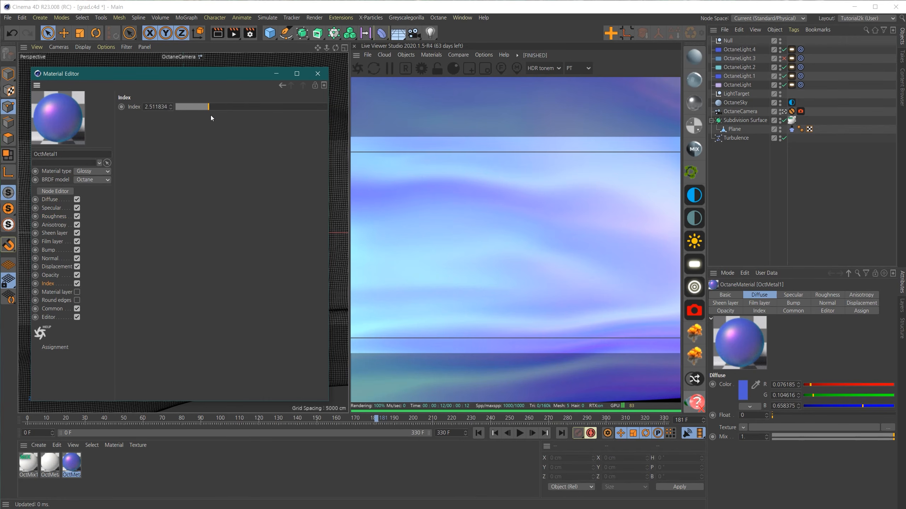
Examine the OctMetal2 material's index, roughness and film layer, and compare its film layer with that of OctMetal1
{"action": "left_click", "coordinate": [50, 463]}
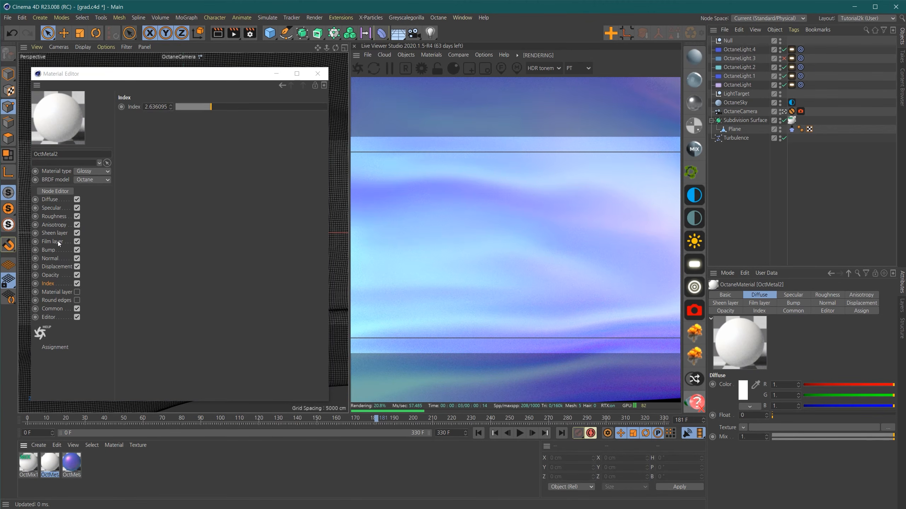
{"action": "left_click", "coordinate": [53, 216]}
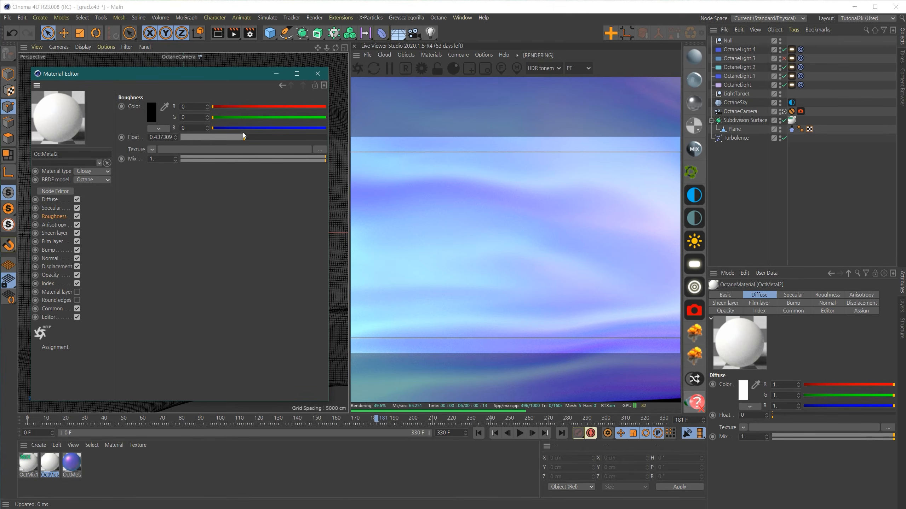
{"action": "left_click", "coordinate": [66, 199]}
{"action": "left_click", "coordinate": [59, 242]}
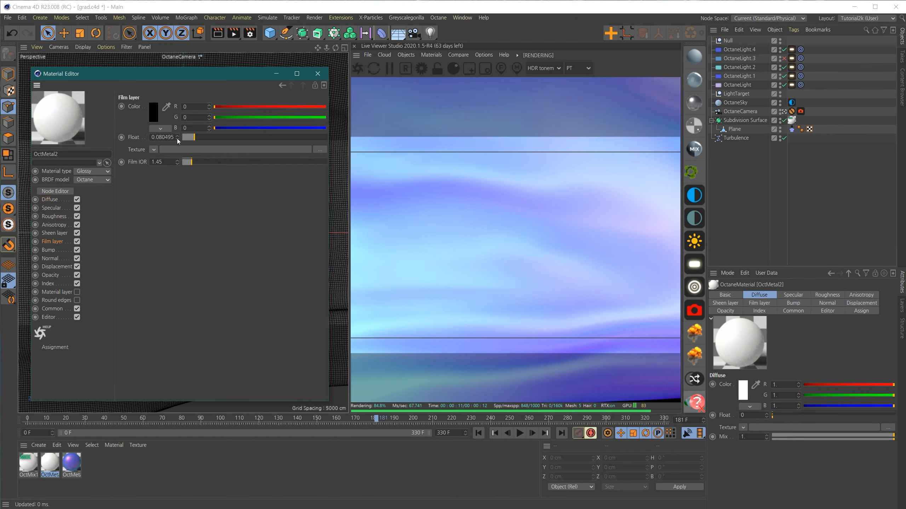
{"action": "left_click", "coordinate": [79, 461]}
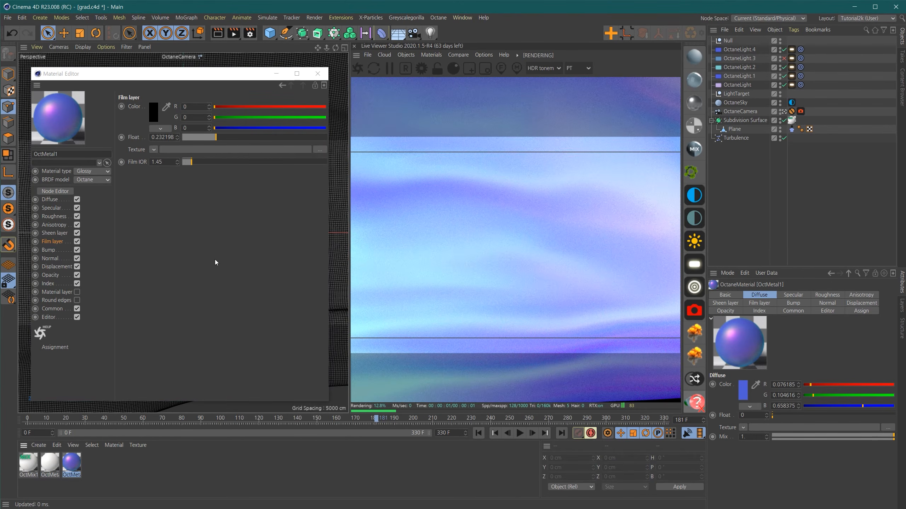
Inspect the dirt shader settings of the OctMix1 material and close the material editor
{"action": "left_click", "coordinate": [29, 462]}
{"action": "left_click", "coordinate": [149, 124]}
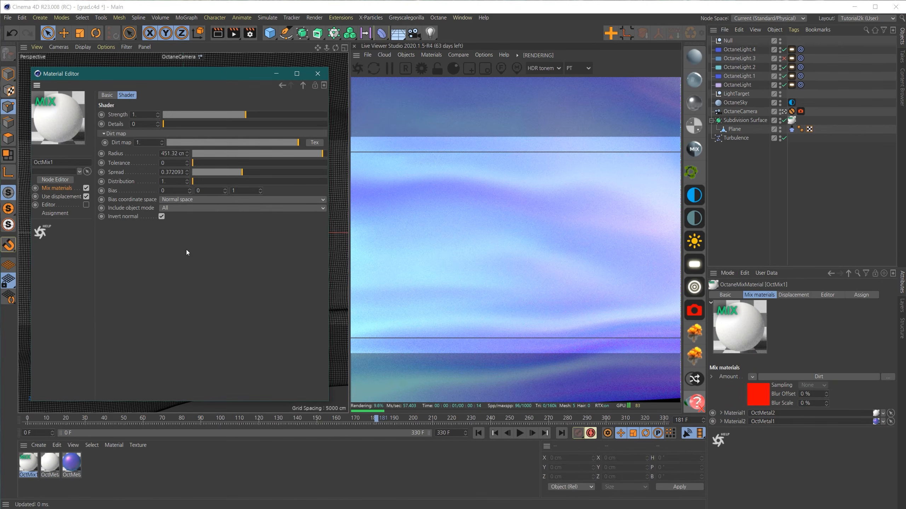
{"action": "left_click", "coordinate": [318, 74]}
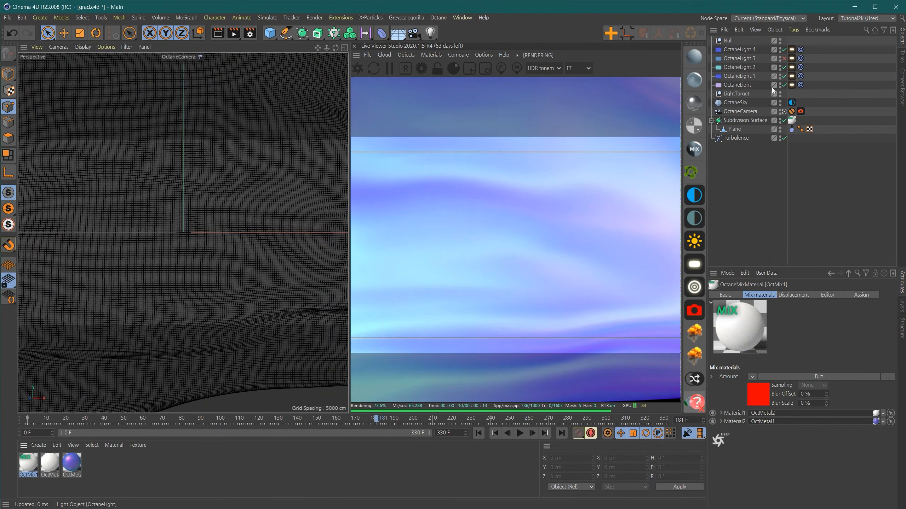
Check the colors of OctaneLight and OctaneLight.4, and view the light layout from the front
{"action": "left_click", "coordinate": [743, 85]}
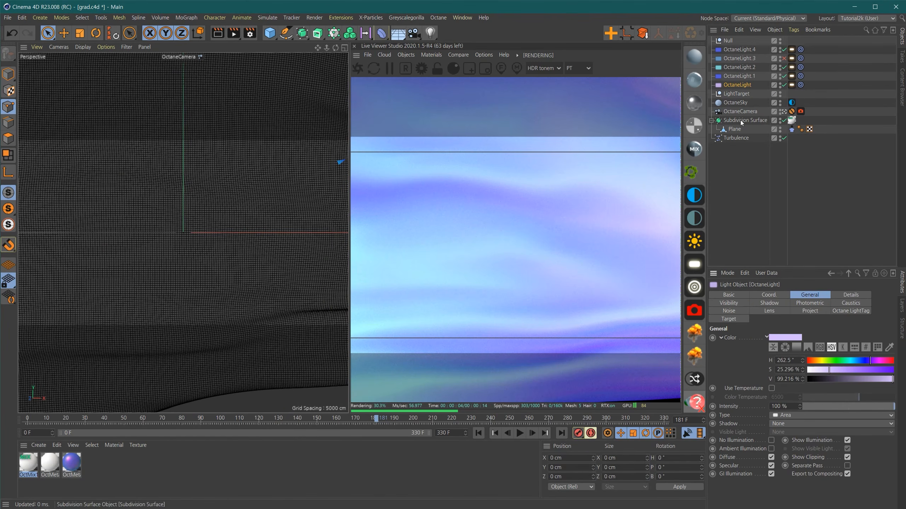
{"action": "left_click", "coordinate": [739, 50]}
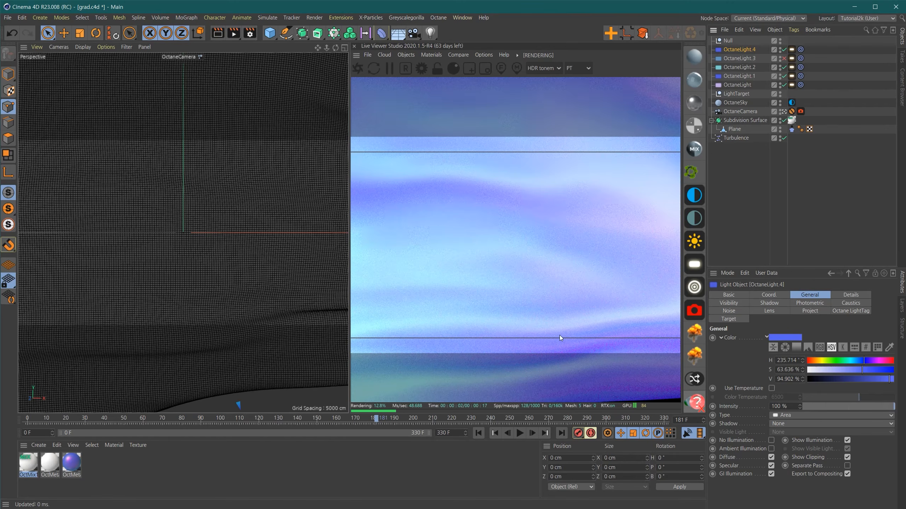
{"action": "key", "text": "F4"}
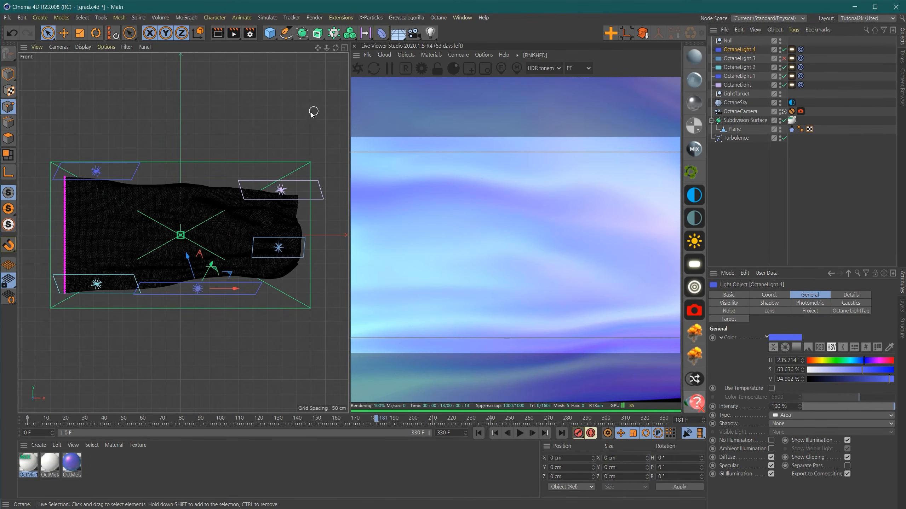
Review the render output size, frame range and save options, and close the render settings
{"action": "left_click", "coordinate": [250, 35]}
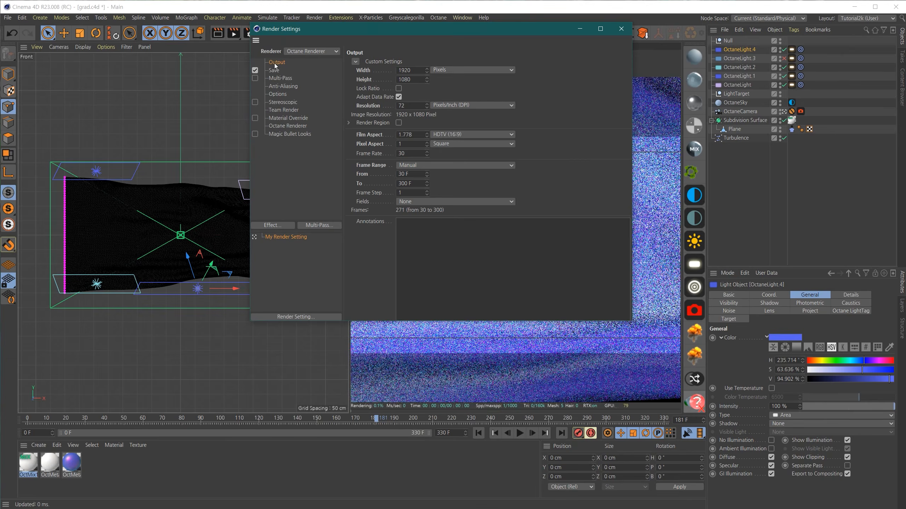
{"action": "left_click", "coordinate": [424, 79]}
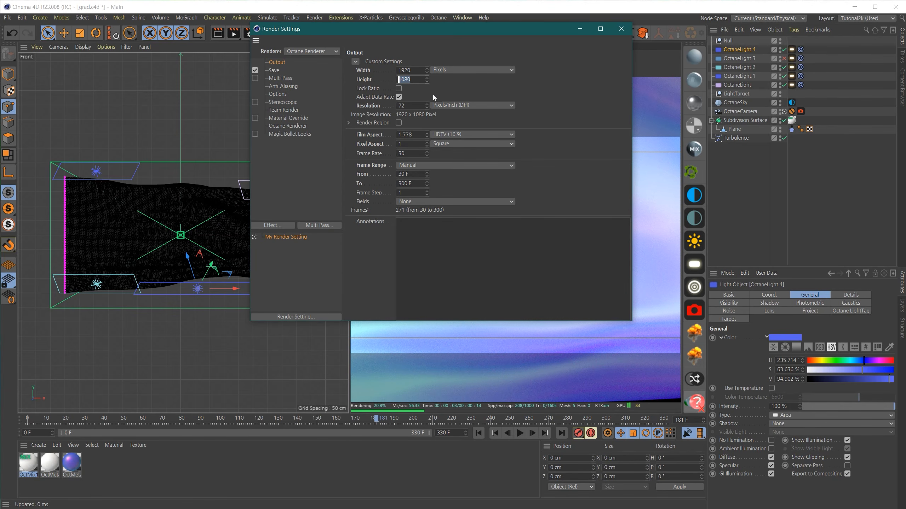
{"action": "left_click", "coordinate": [361, 183]}
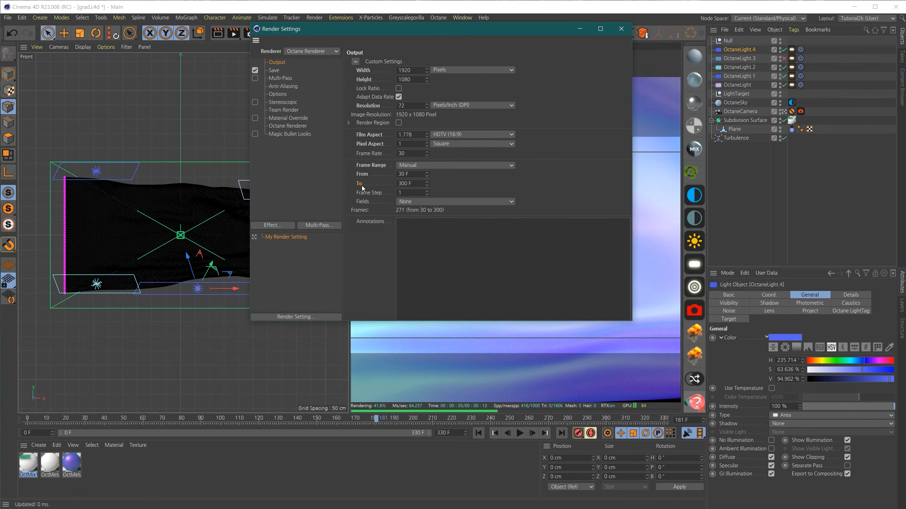
{"action": "double_click", "coordinate": [402, 174]}
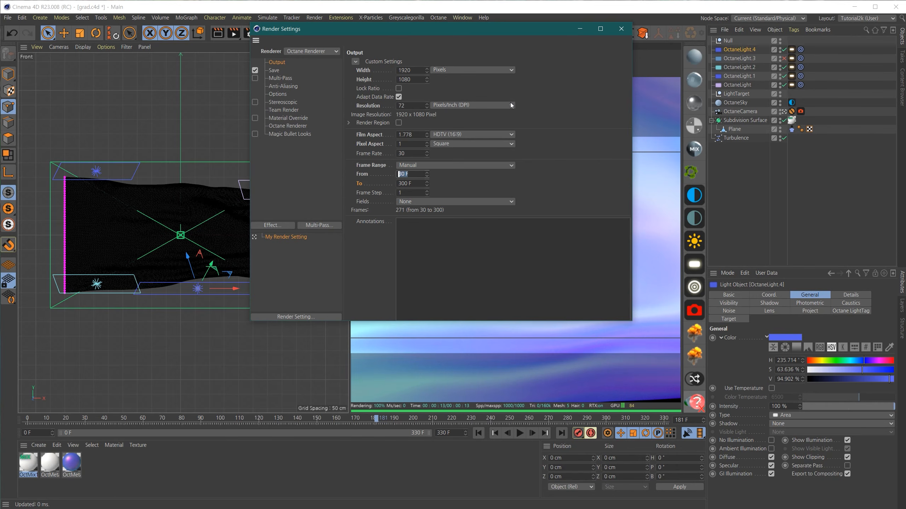
{"action": "left_click", "coordinate": [283, 72]}
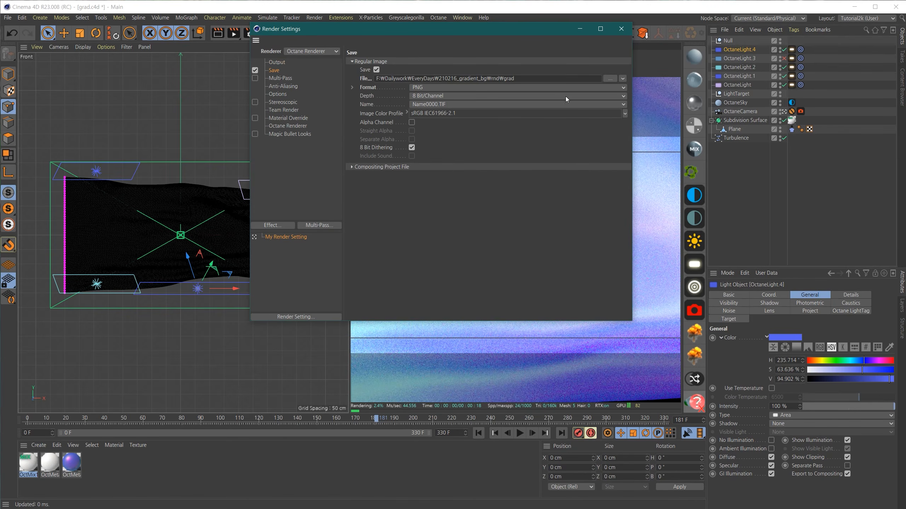
{"action": "left_click", "coordinate": [626, 32]}
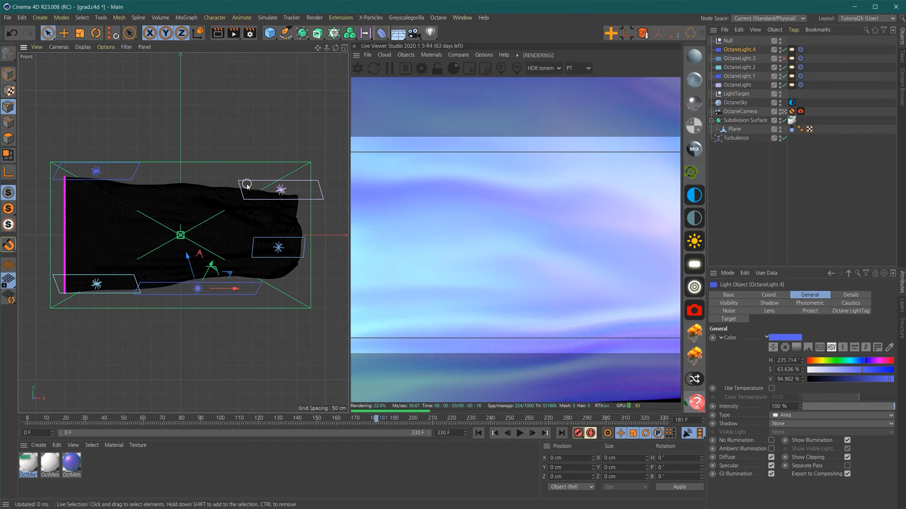